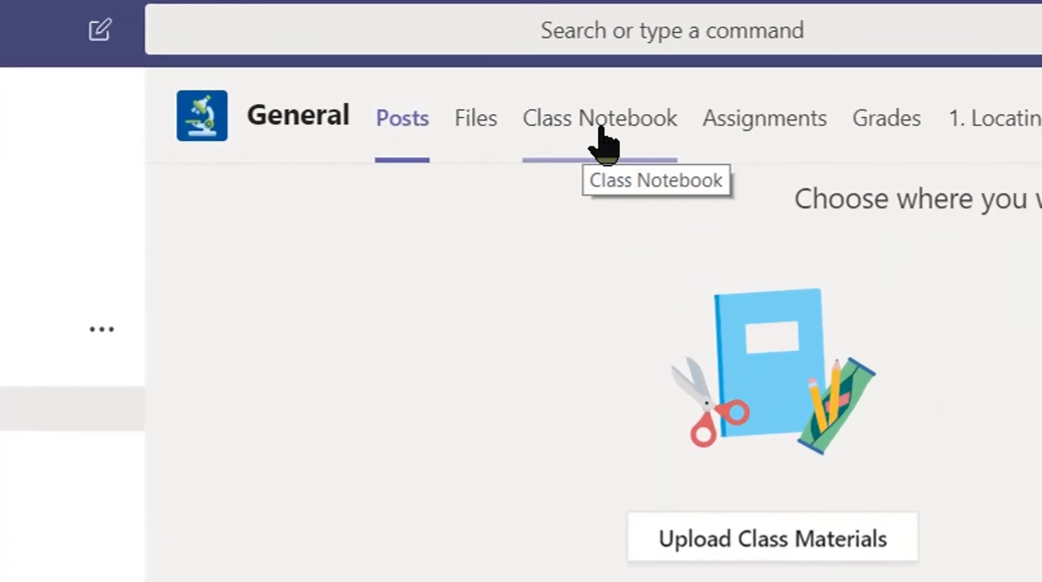
- Open the Welcome page of the Chemistry III class notebook and hide the section list
left_click(601, 130)
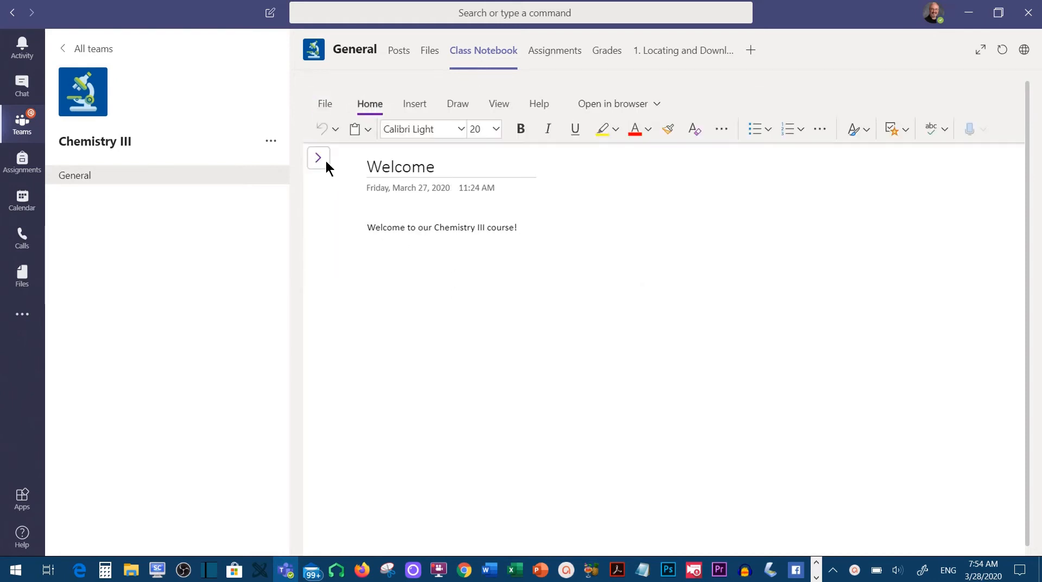
left_click(319, 159)
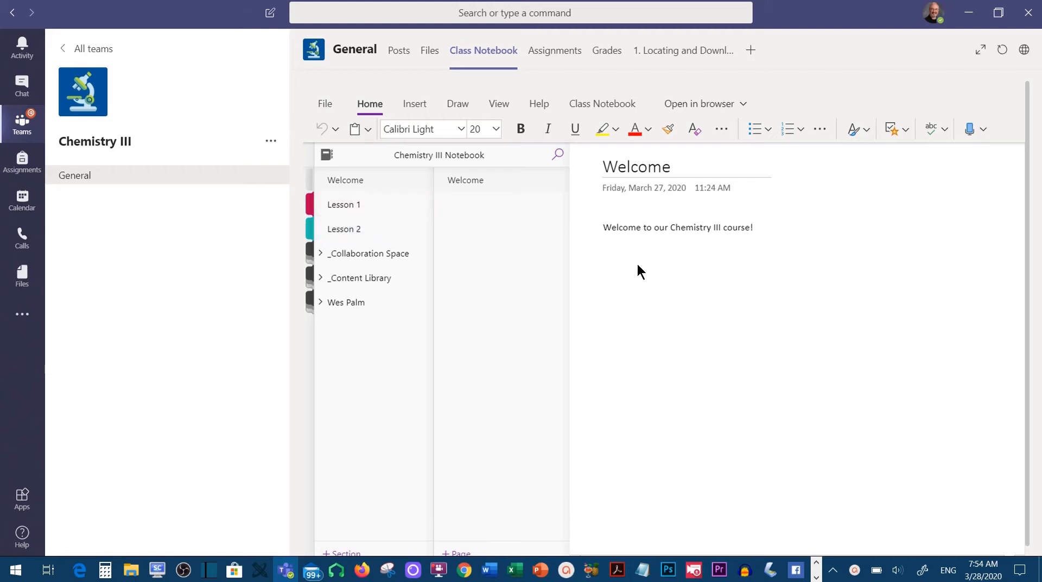
left_click(353, 179)
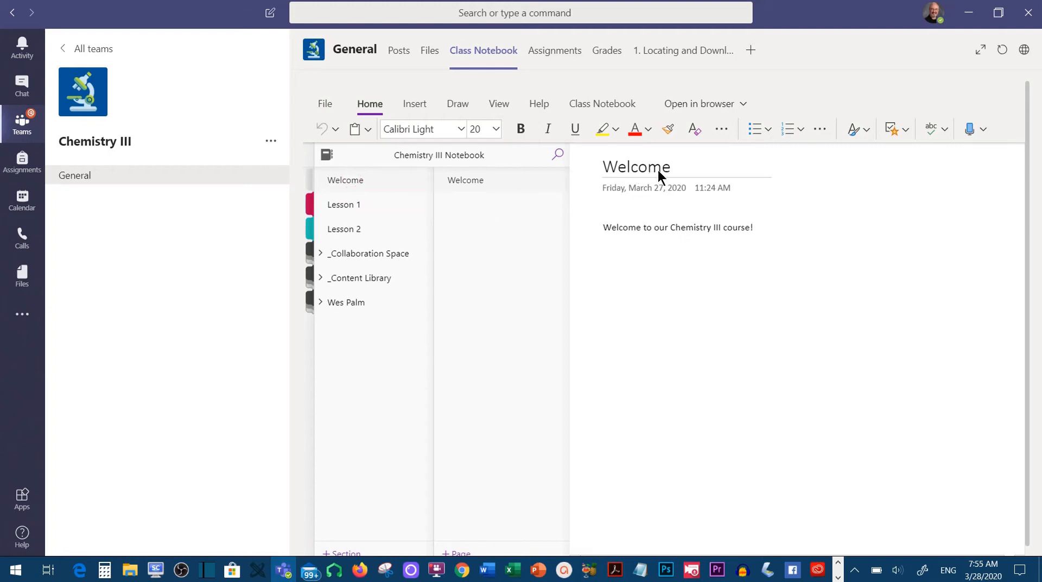
left_click(711, 260)
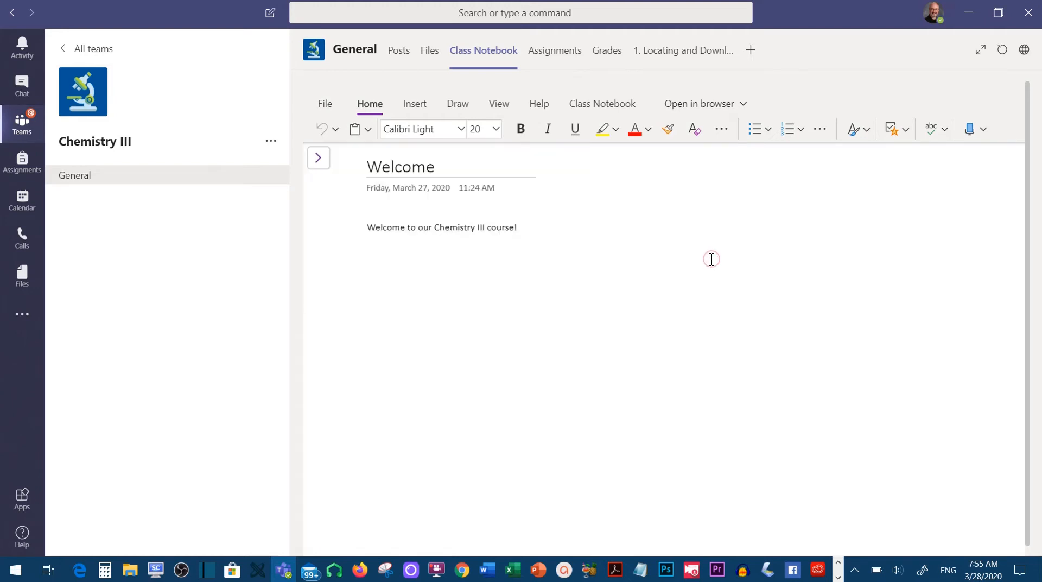
- Record an audio clip on the line below the Chemistry III welcome sentence, stop it and select the recording
left_click(410, 253)
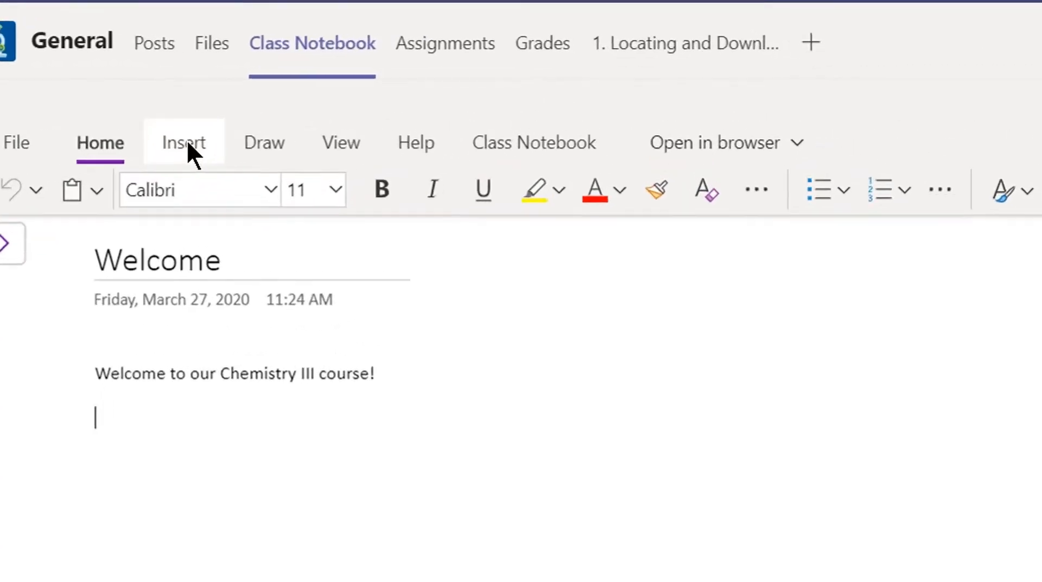
left_click(152, 146)
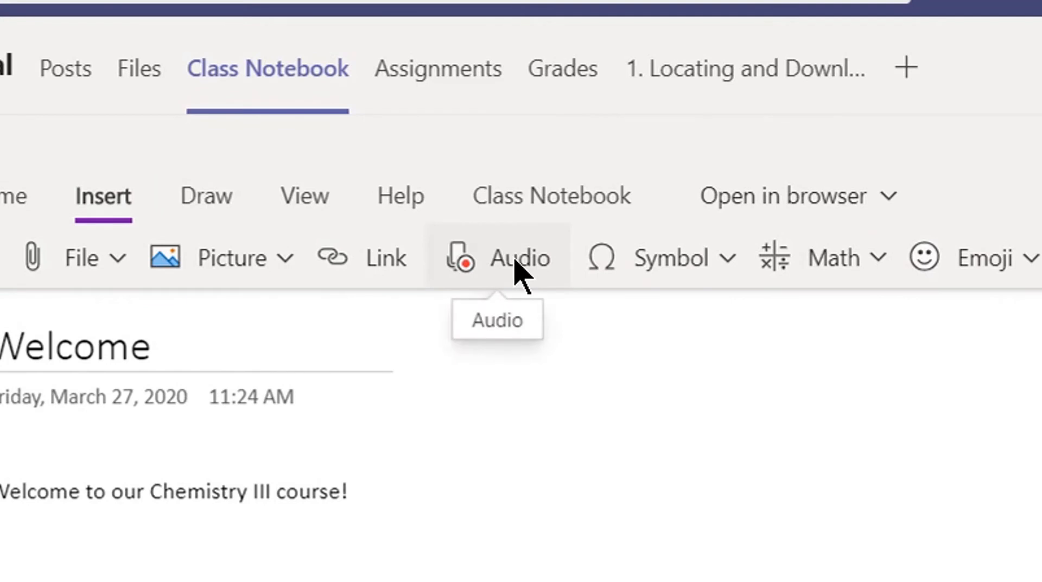
left_click(457, 262)
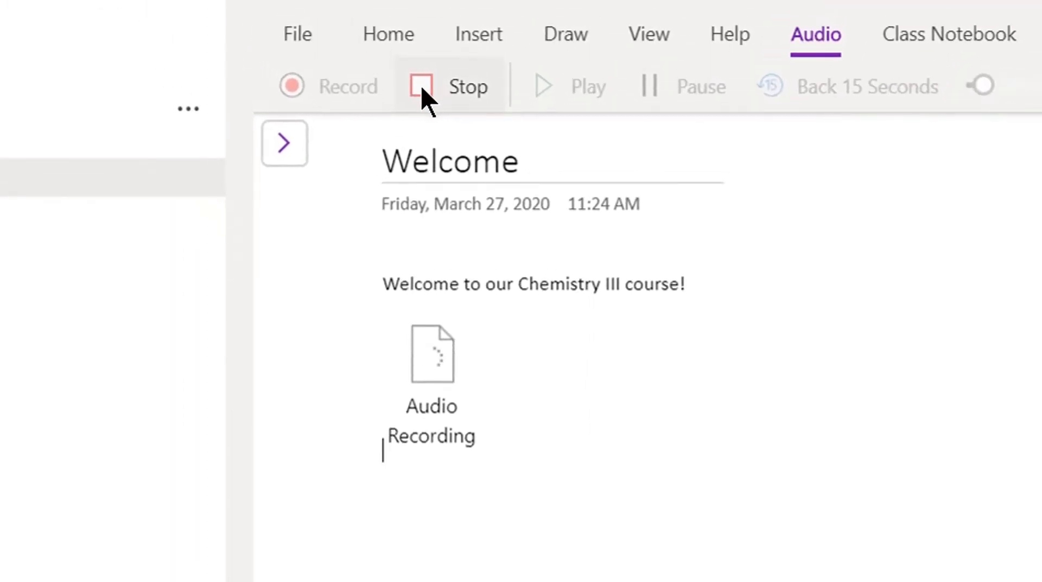
left_click(421, 86)
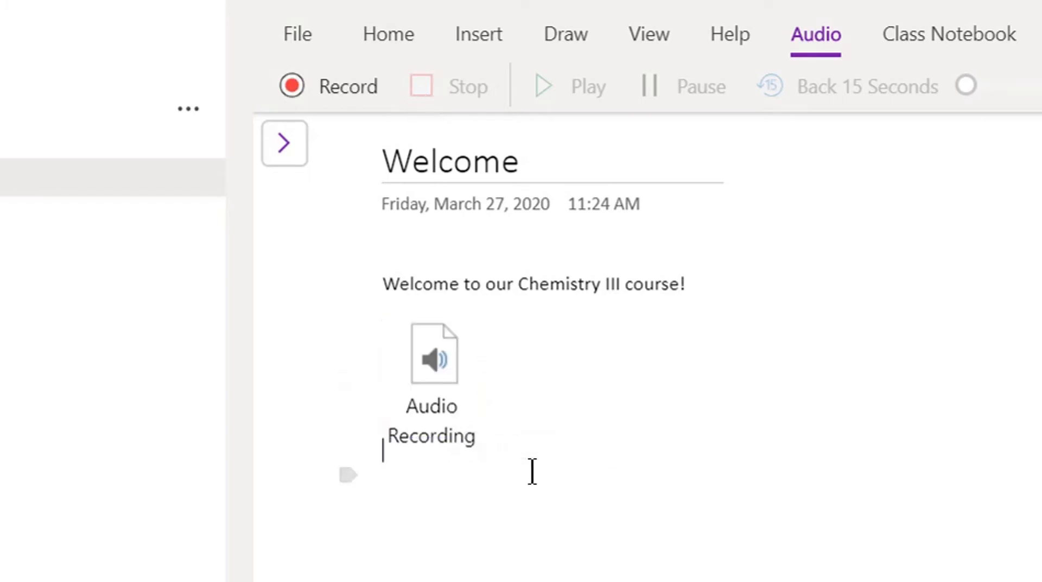
left_click(442, 378)
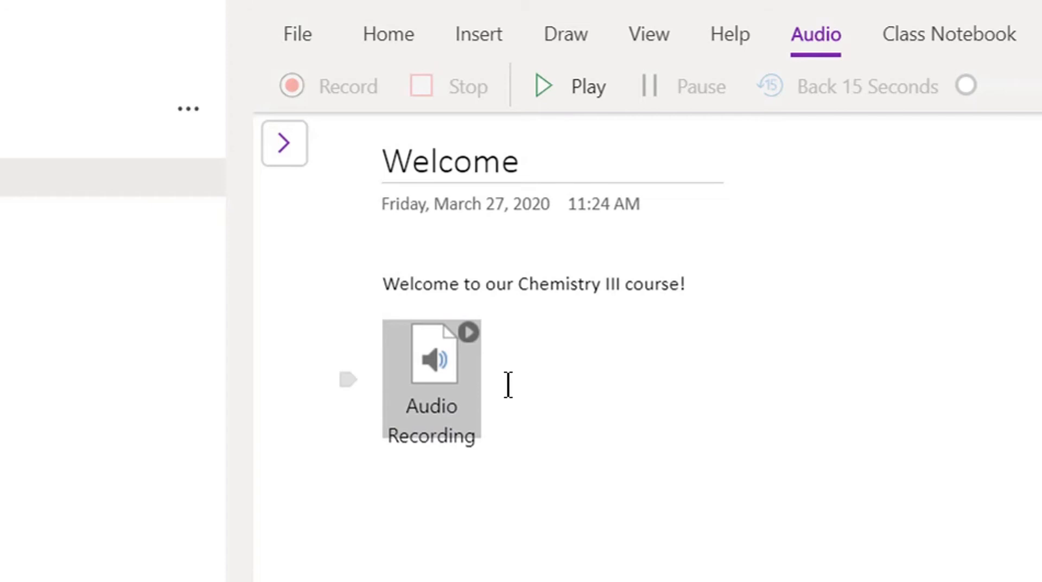
- Write a paragraph below the audio recording beginning "This is our content." and fill it out with two lines of random placeholder characters
left_click(532, 449)
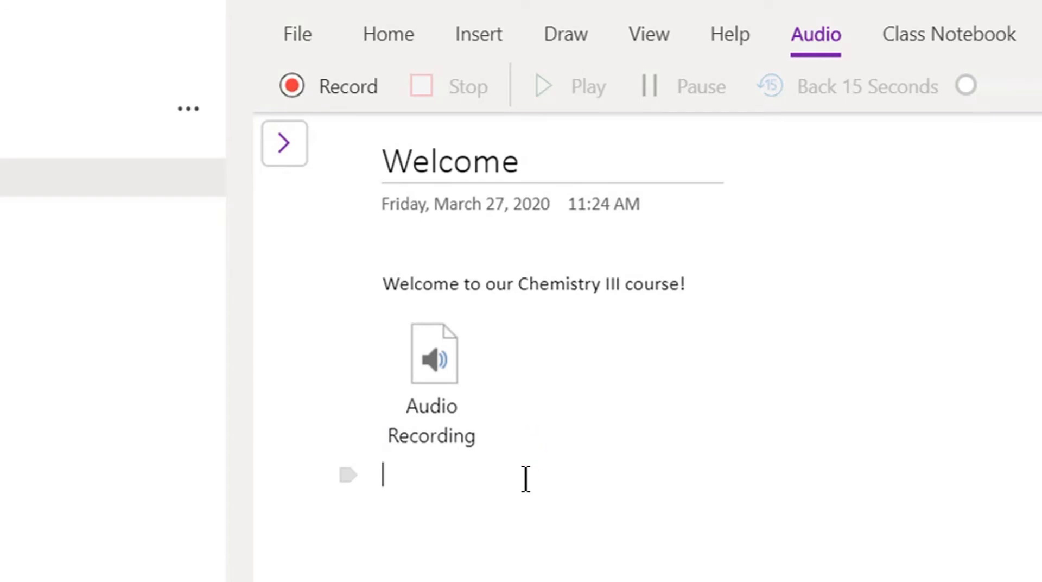
type("This is our")
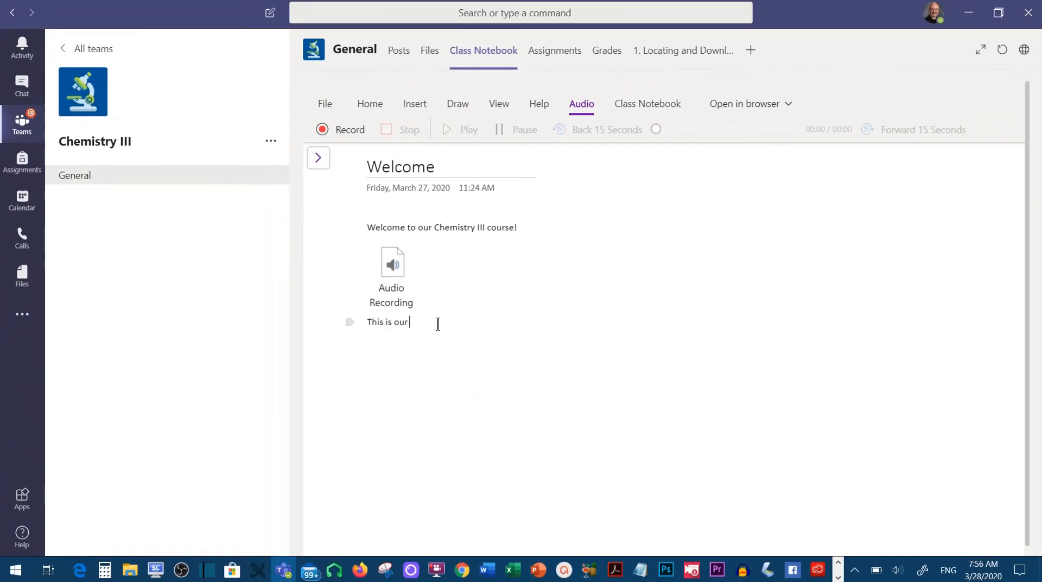
type(" content.")
type("La;kaslfj ;lasdkj flkasdj flkj dalksjg ;osaiujf")
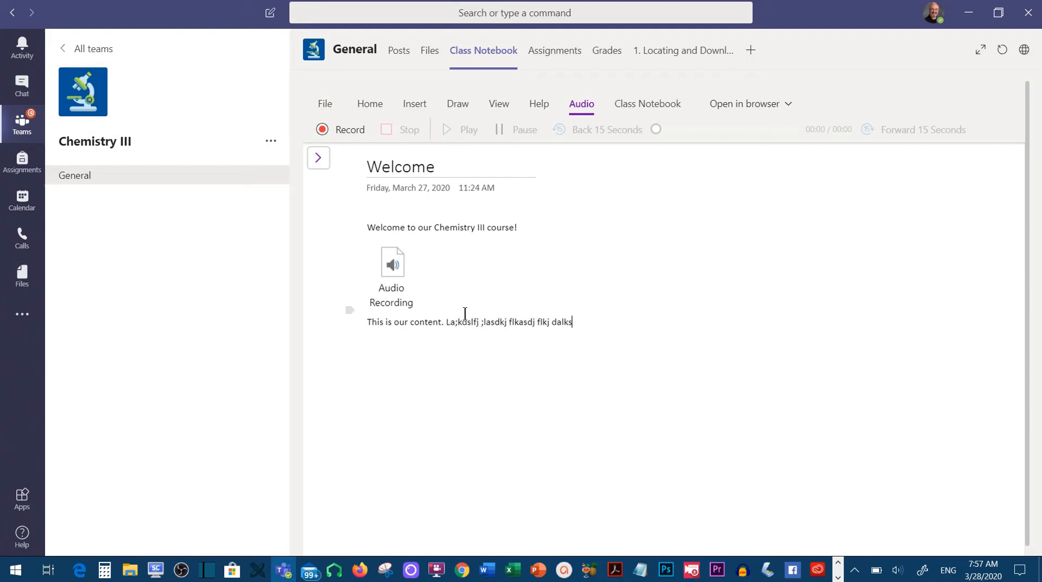
type(" ;akj f;ldskjf l;akj peowqijf ;lkasjds fo")
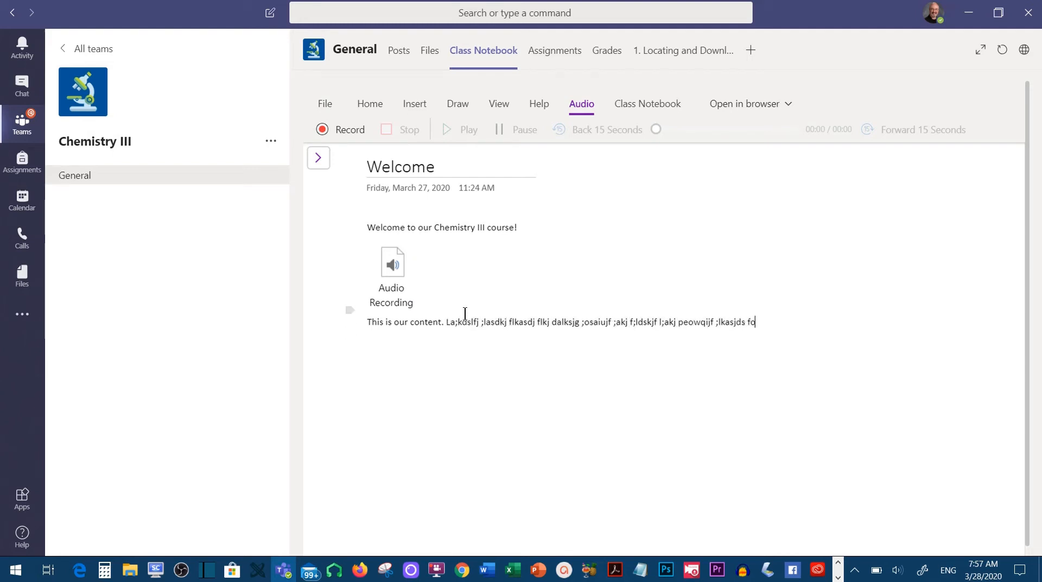
type("qjpoweijf pwqoijf q;lwkejf ;qlwekjf ;lakjsd fl;kadjs fl")
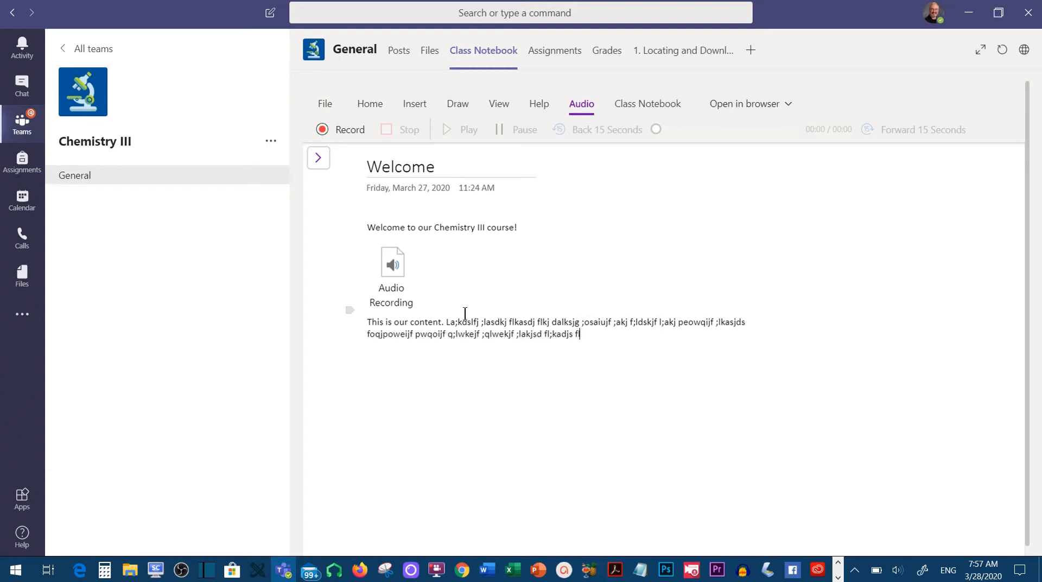
type("kaj sdl.")
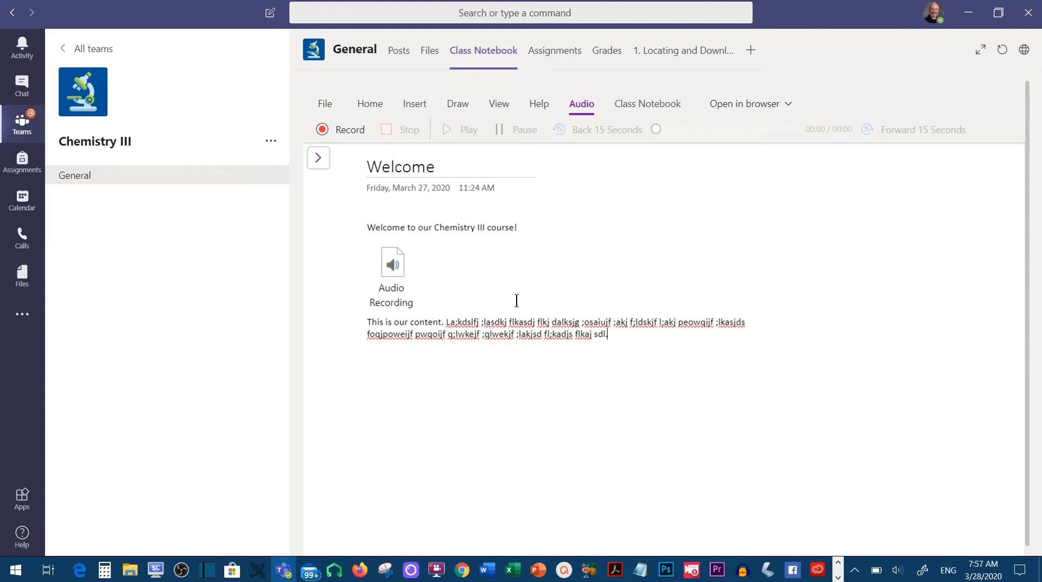
- Insert blank space between the audio recording and the placeholder paragraph, leaving the cursor in the gap
left_click(441, 298)
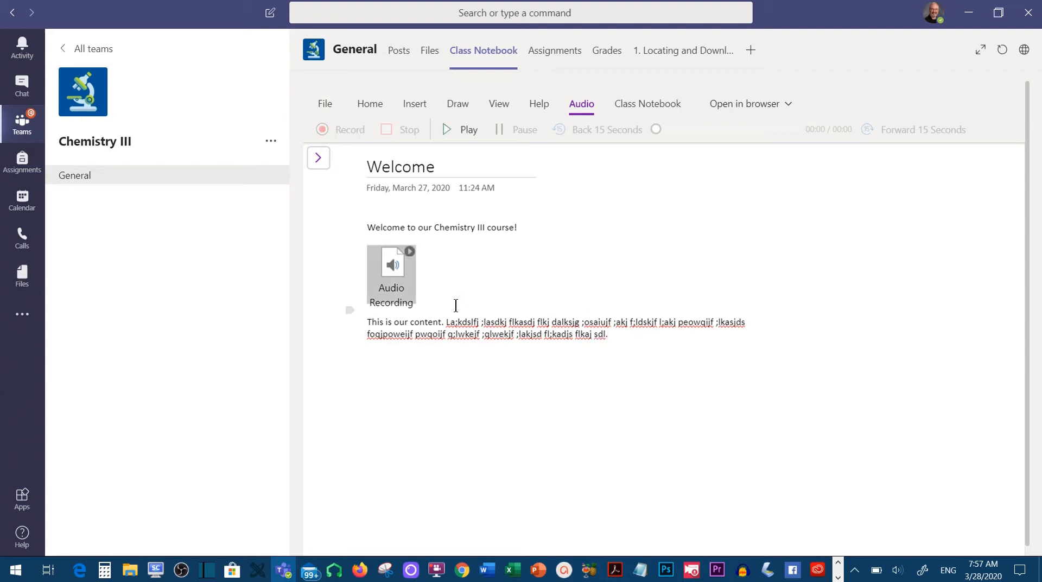
left_click(362, 320)
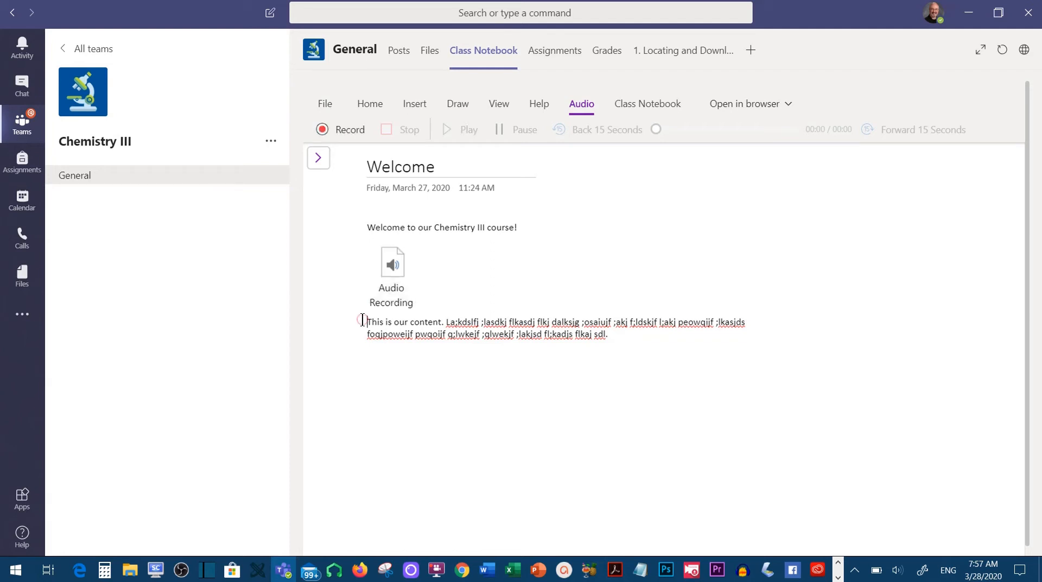
key("Return")
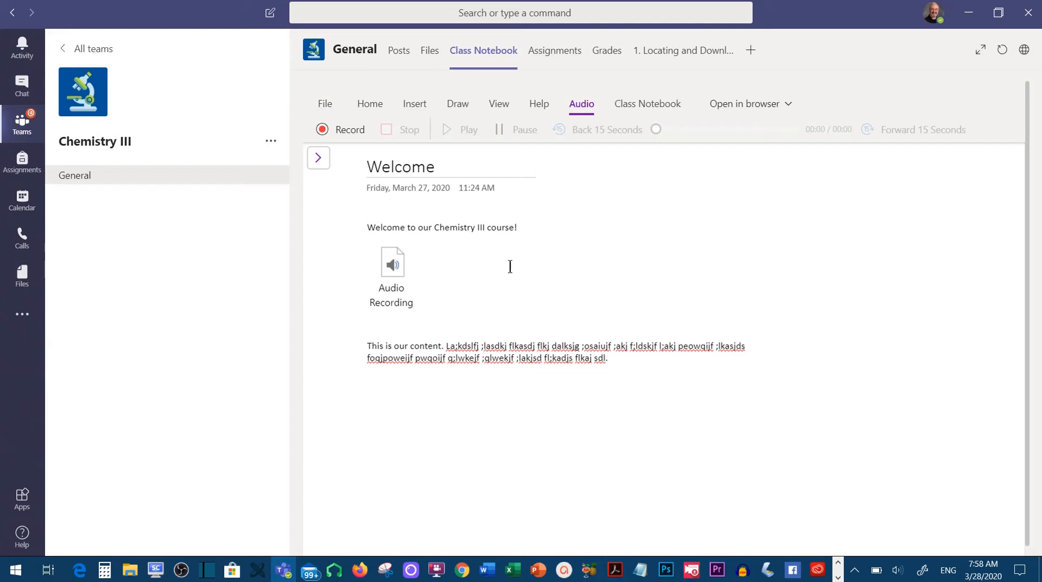
left_click(388, 322)
- Show the notebook's sections, expand the Content Library and open its Video section
left_click(318, 159)
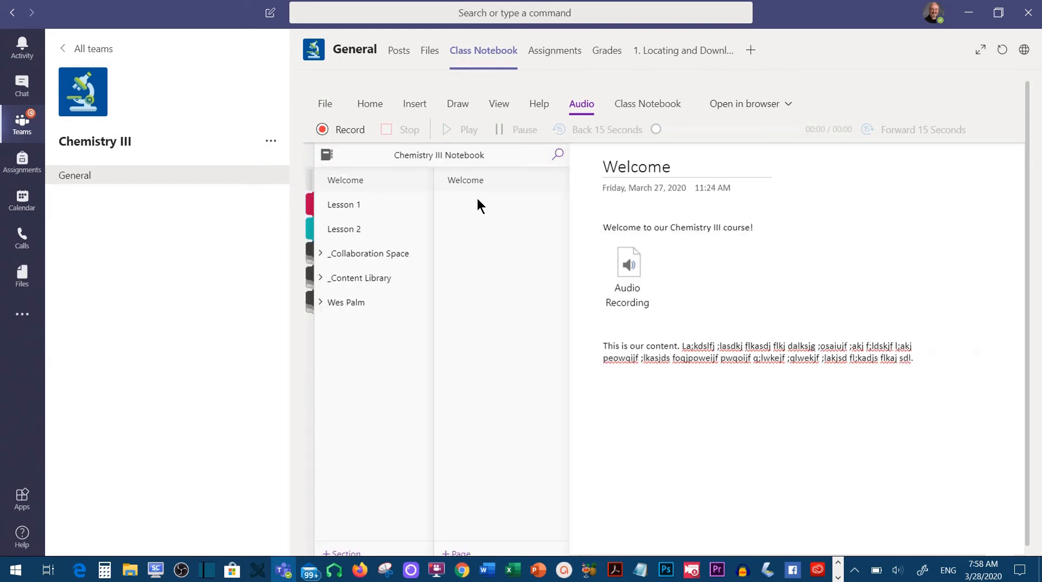
left_click(321, 277)
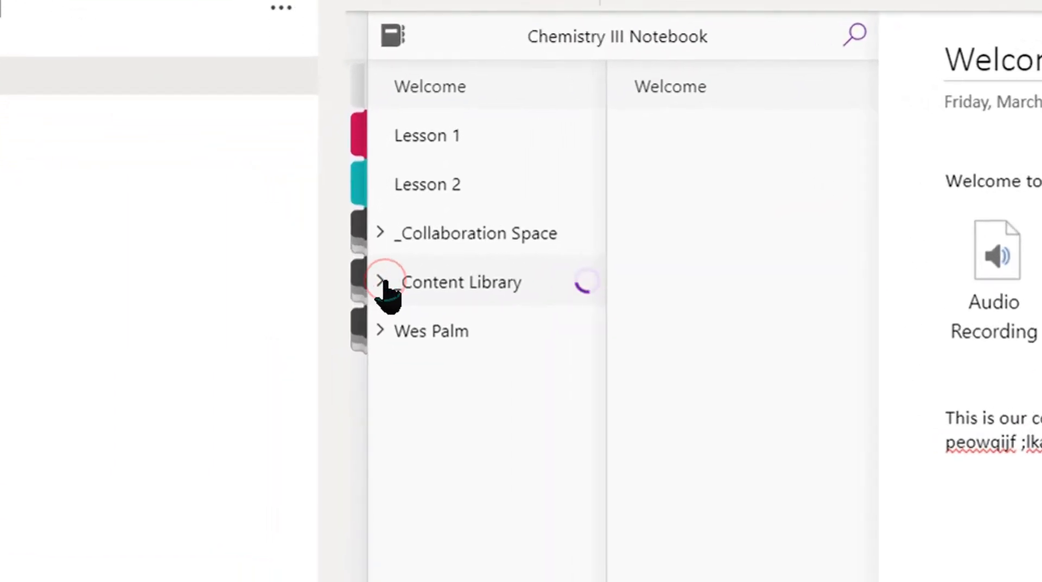
left_click(442, 342)
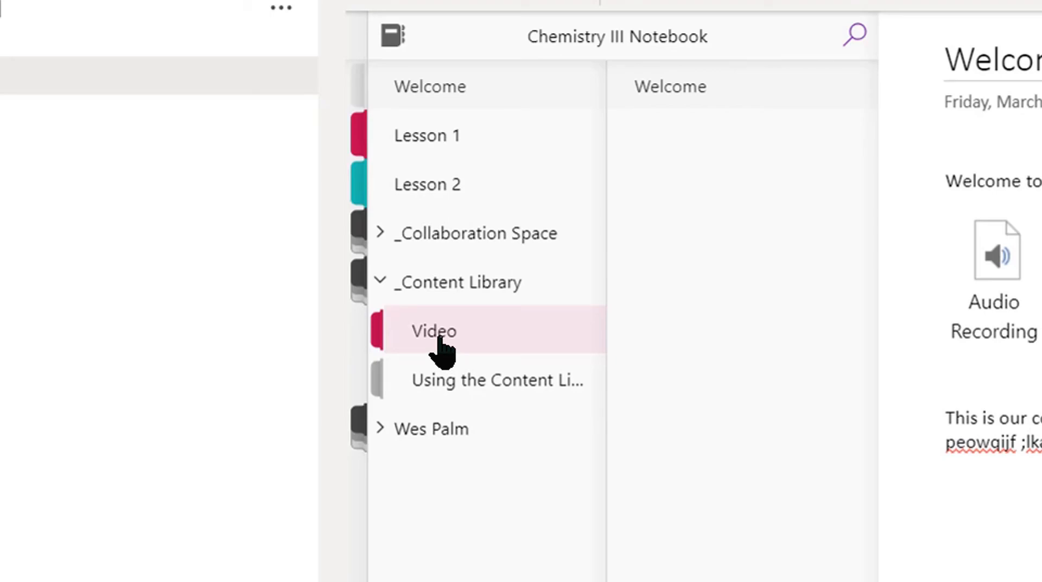
left_click(443, 342)
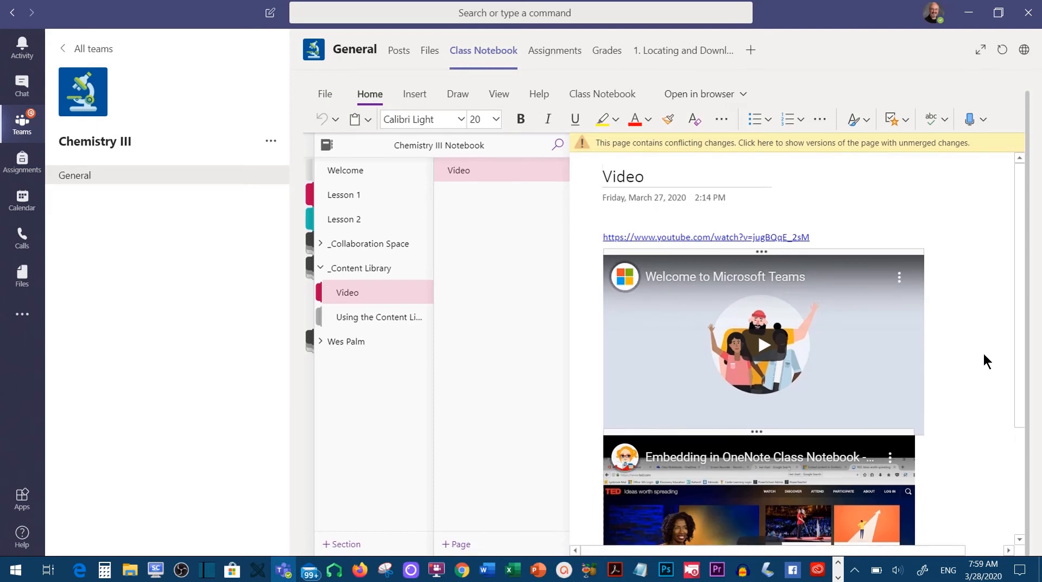
- Delete both embedded videos and the YouTube link from the Video page, leaving its body empty
left_click(1021, 325)
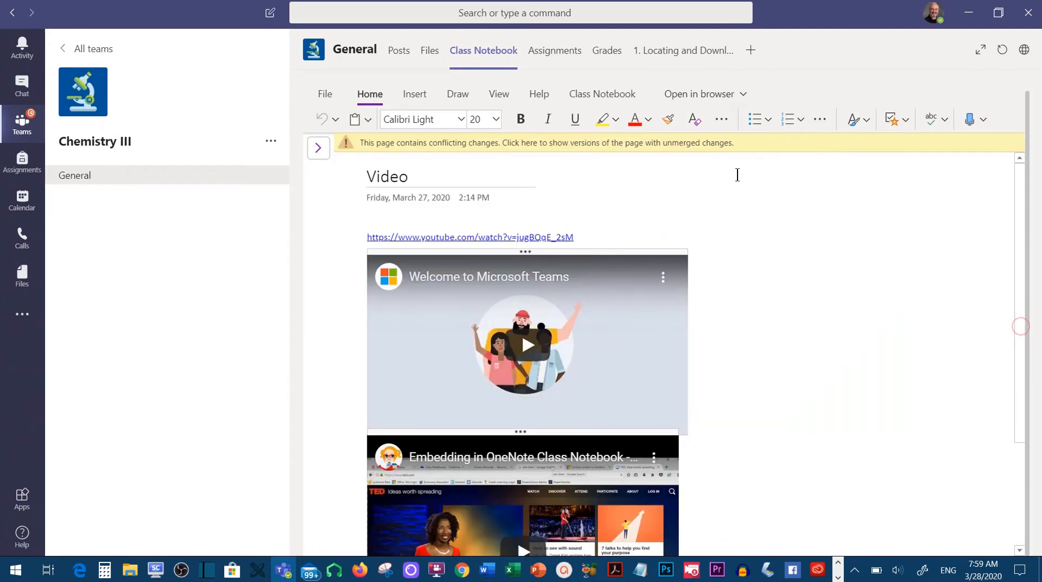
scroll(708, 464, "down", 3)
left_click(708, 462)
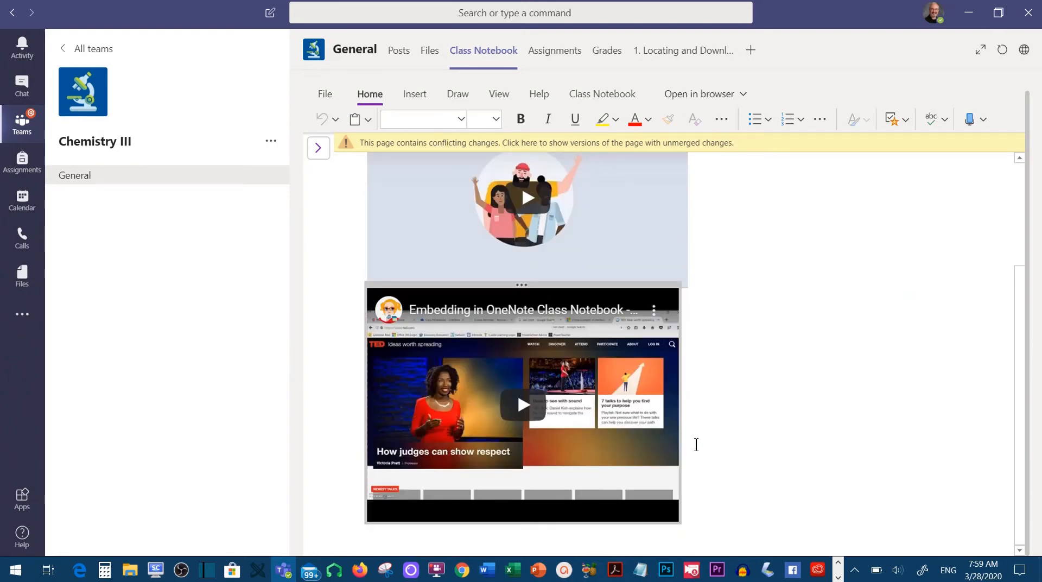
key("BackSpace")
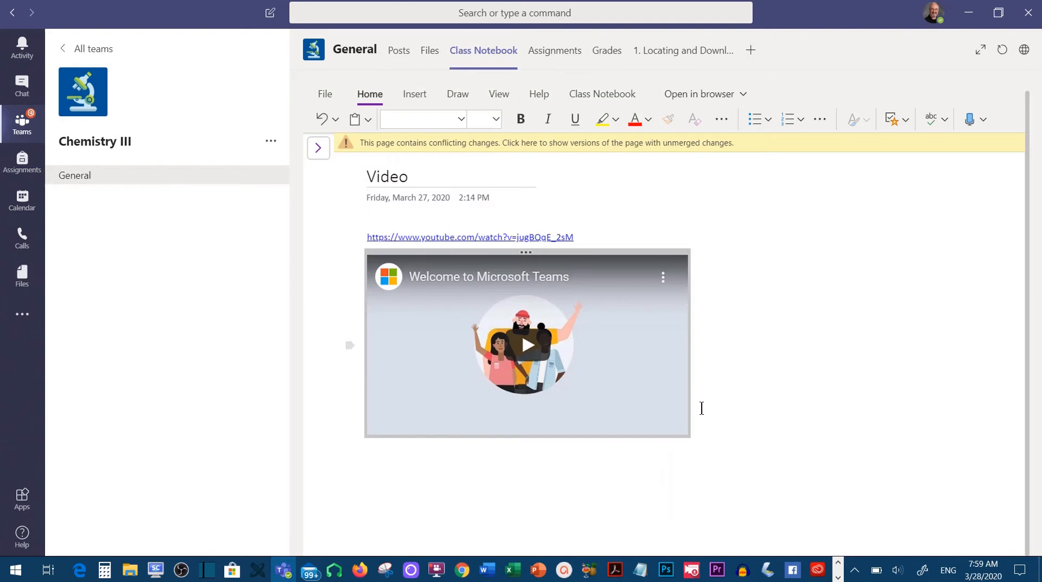
key("BackSpace")
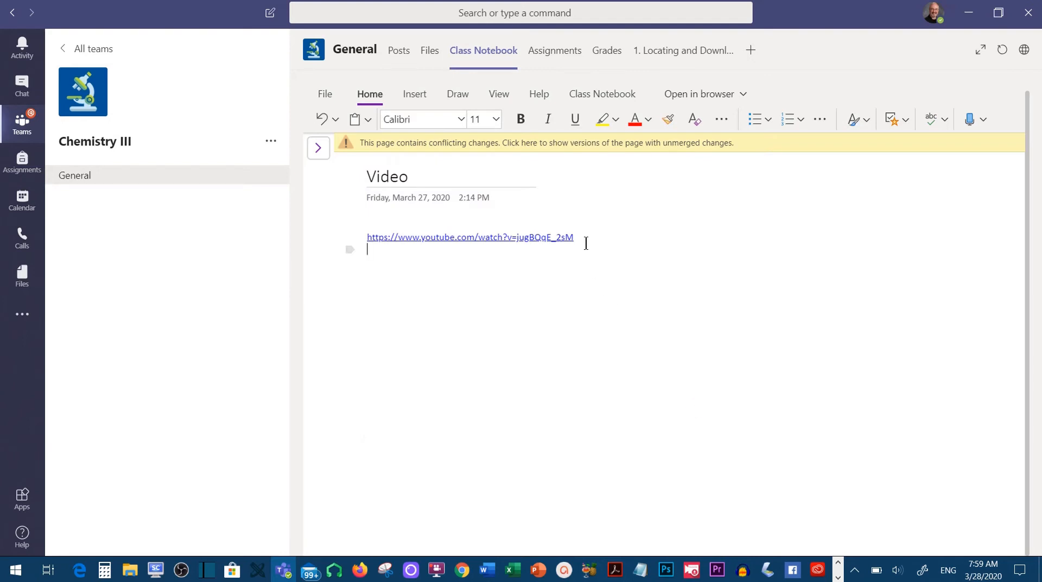
left_click(586, 238)
left_click_drag(586, 239, 357, 227)
key("BackSpace")
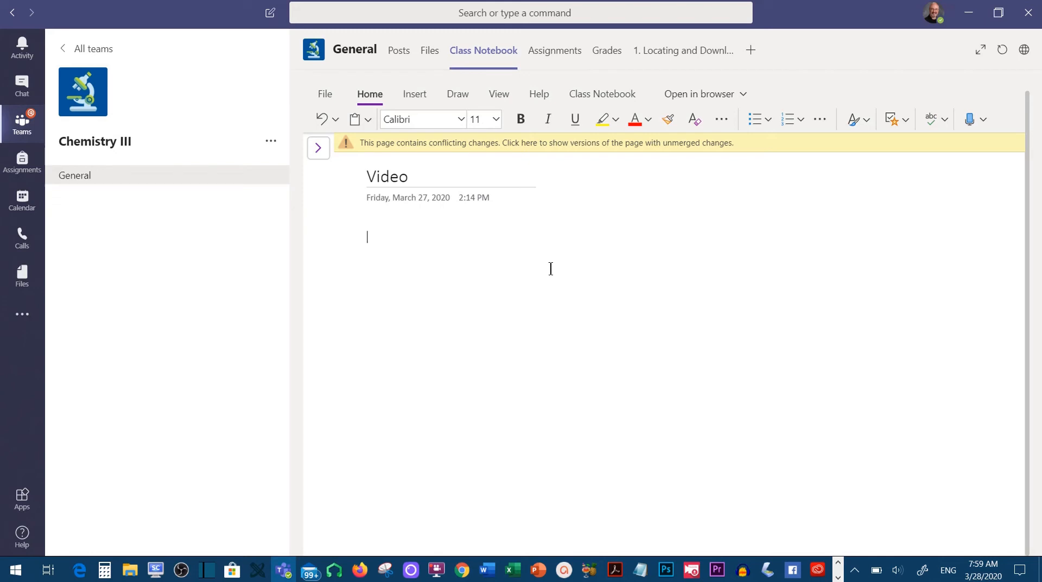
- Permanently delete the section on using the Content Library, found below the Video section
left_click(319, 152)
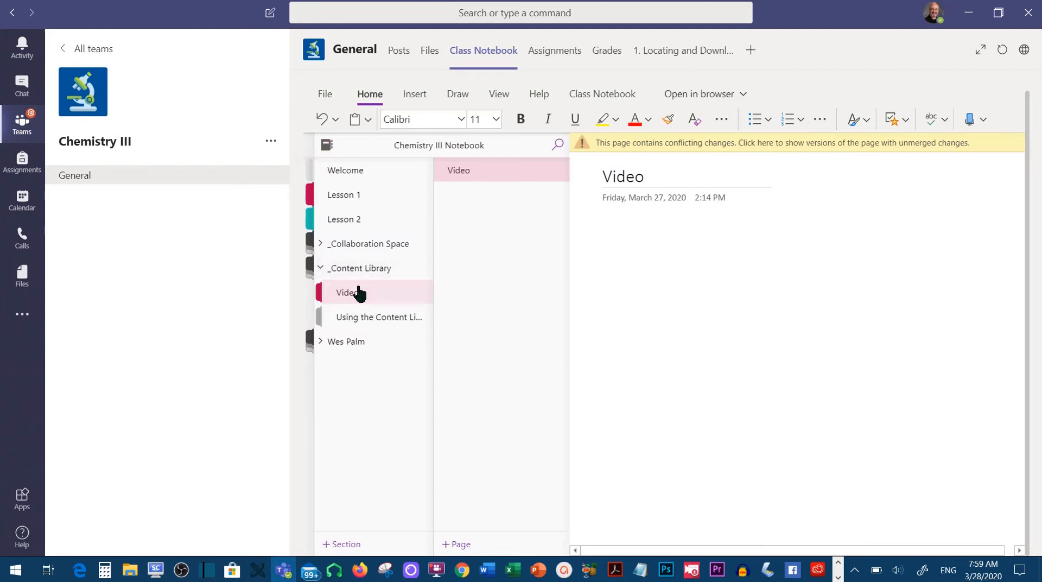
left_click(359, 320)
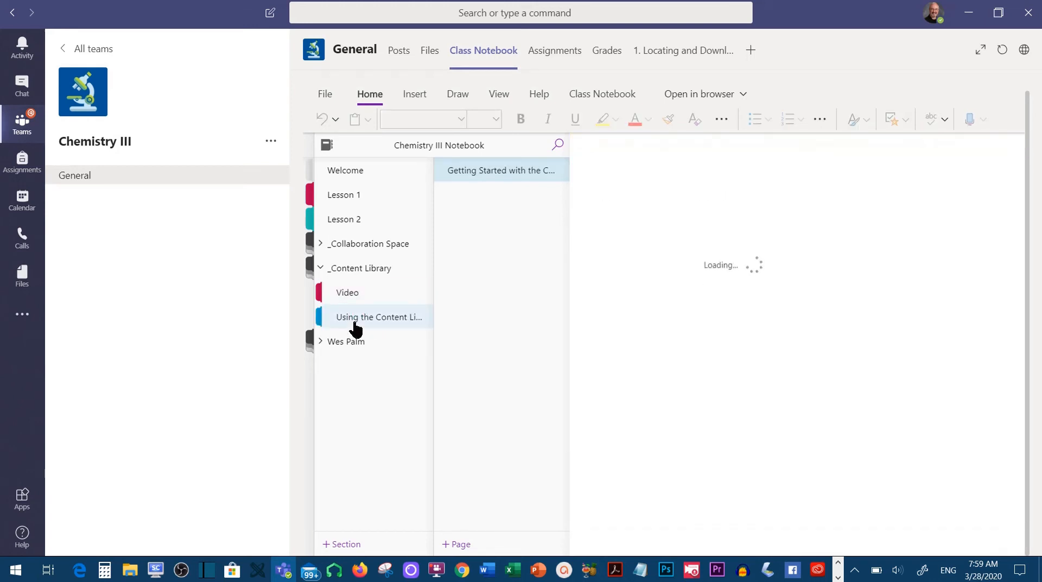
right_click(391, 324)
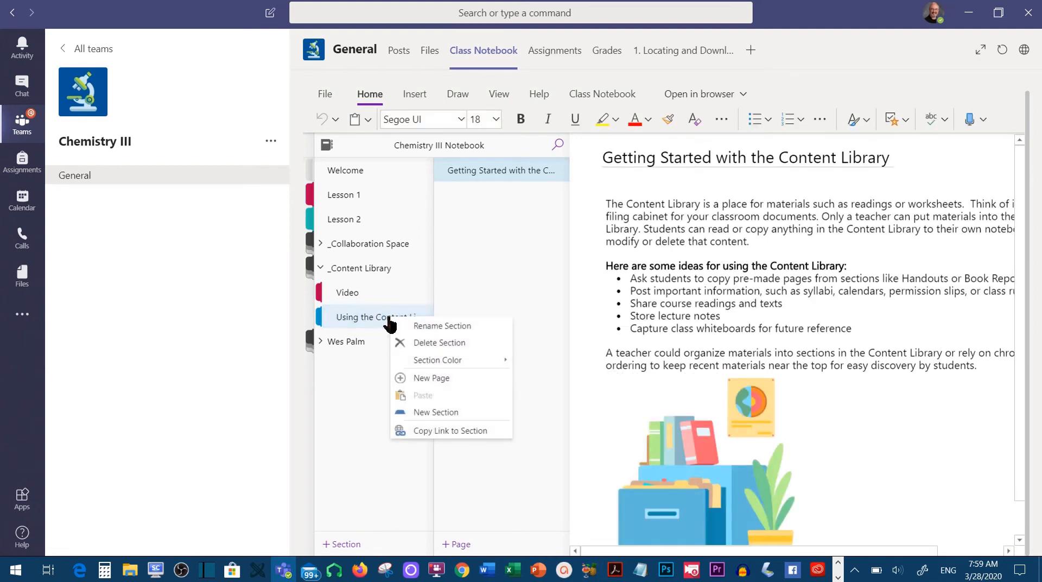
left_click(428, 343)
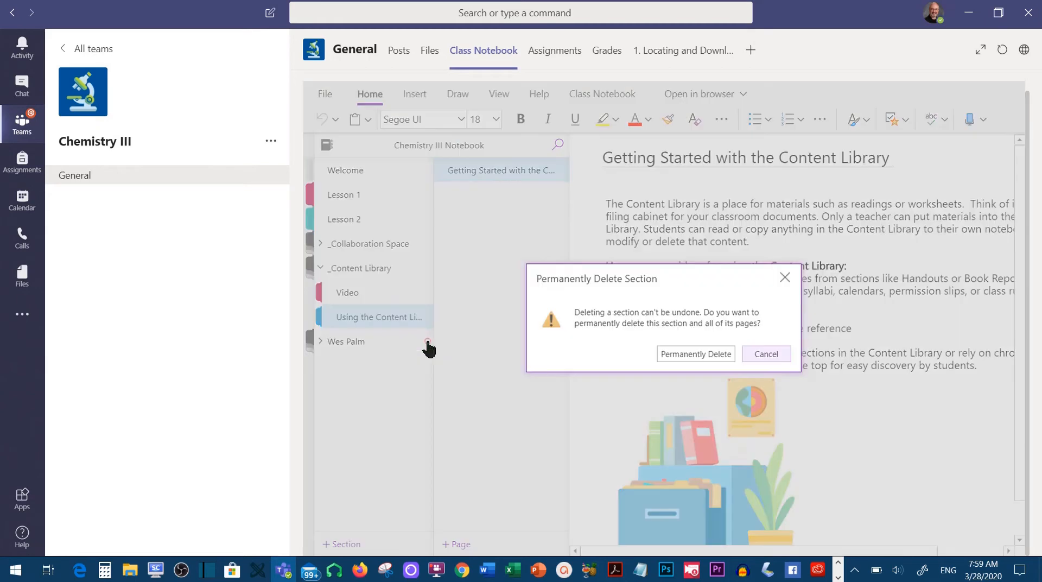
left_click(682, 354)
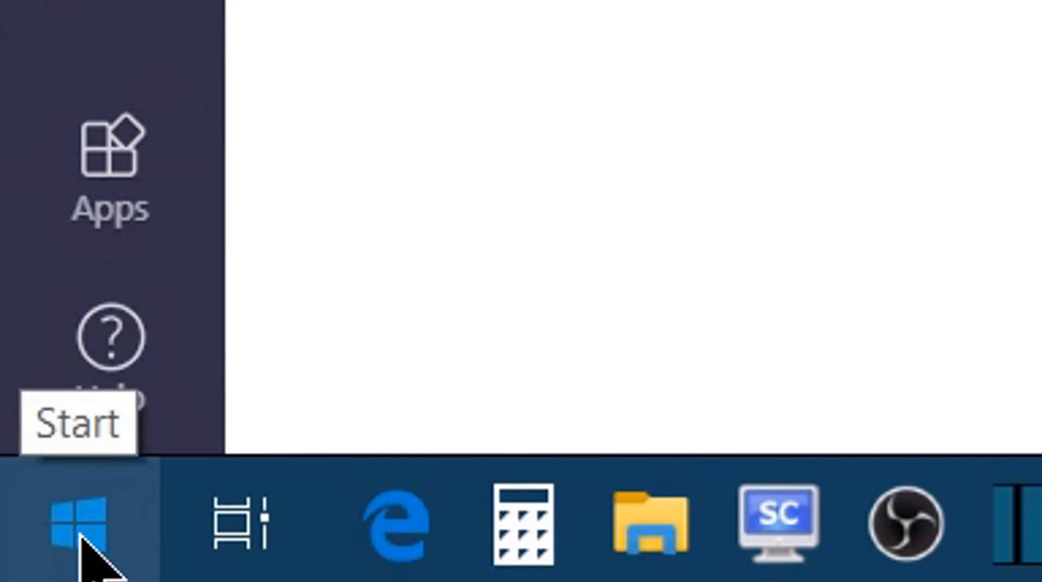
- Find the Windows Camera app by searching for "camera" and switch to it
left_click(80, 535)
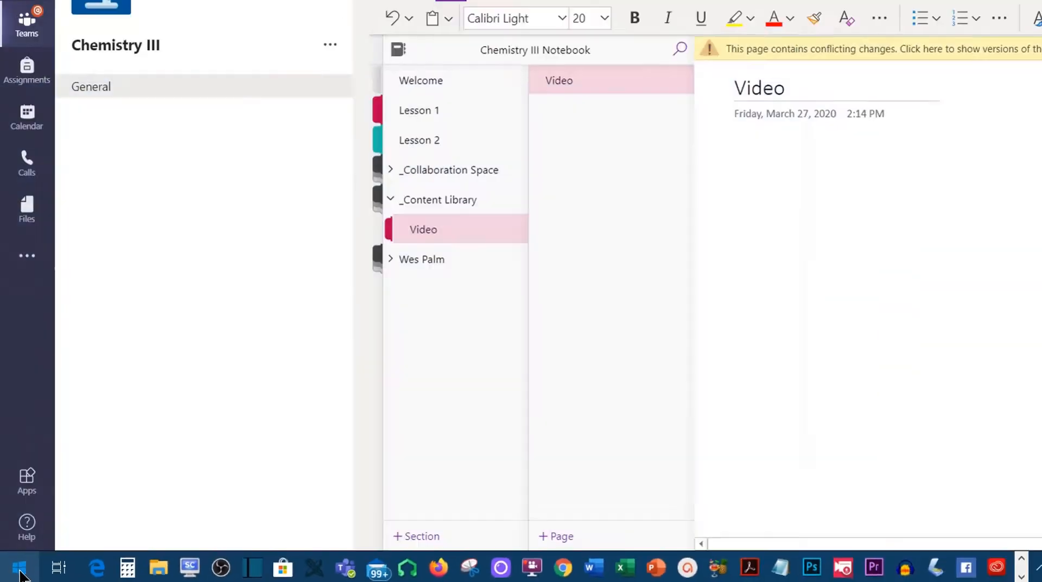
type("camera")
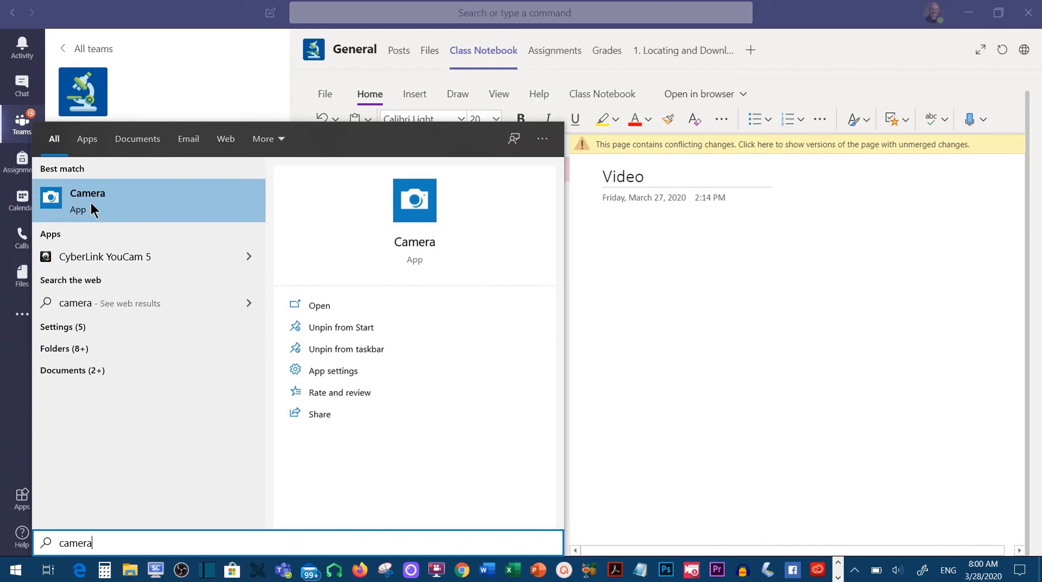
left_click(90, 204)
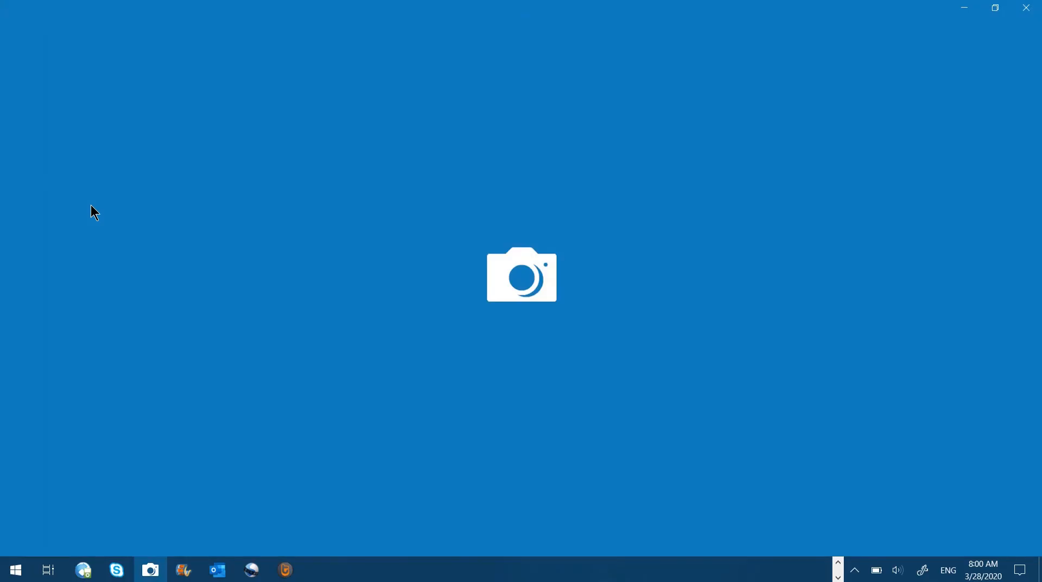
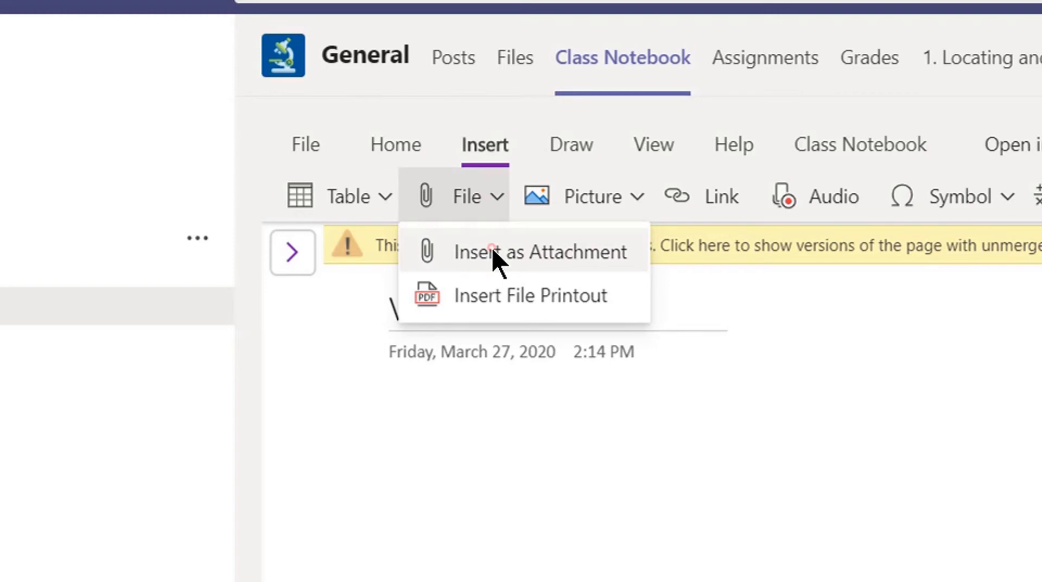
- Start attaching a file to the Video page and browse to the newest recording in the Camera Roll folder under Pictures
left_click(494, 252)
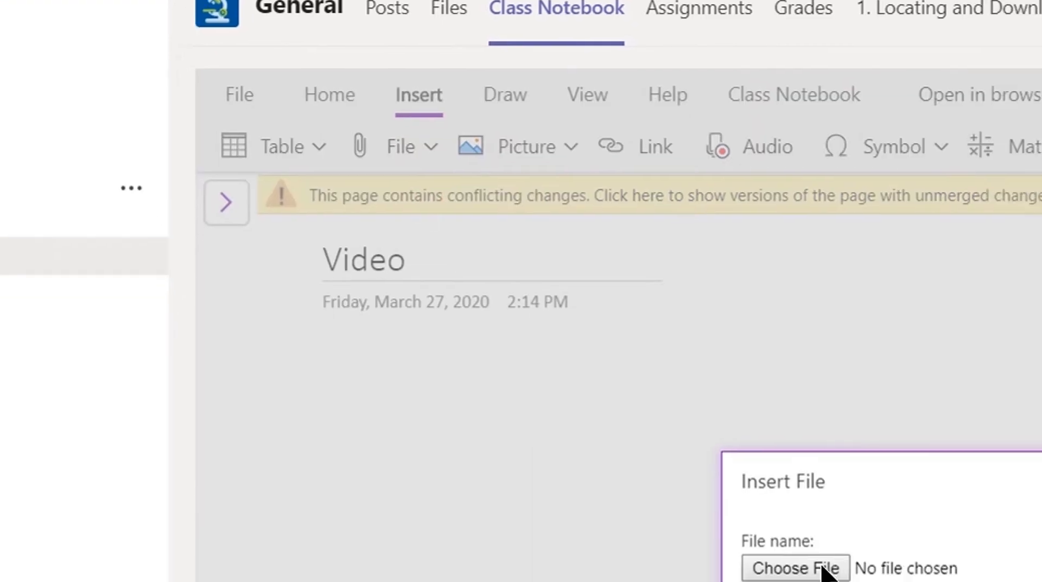
left_click(475, 304)
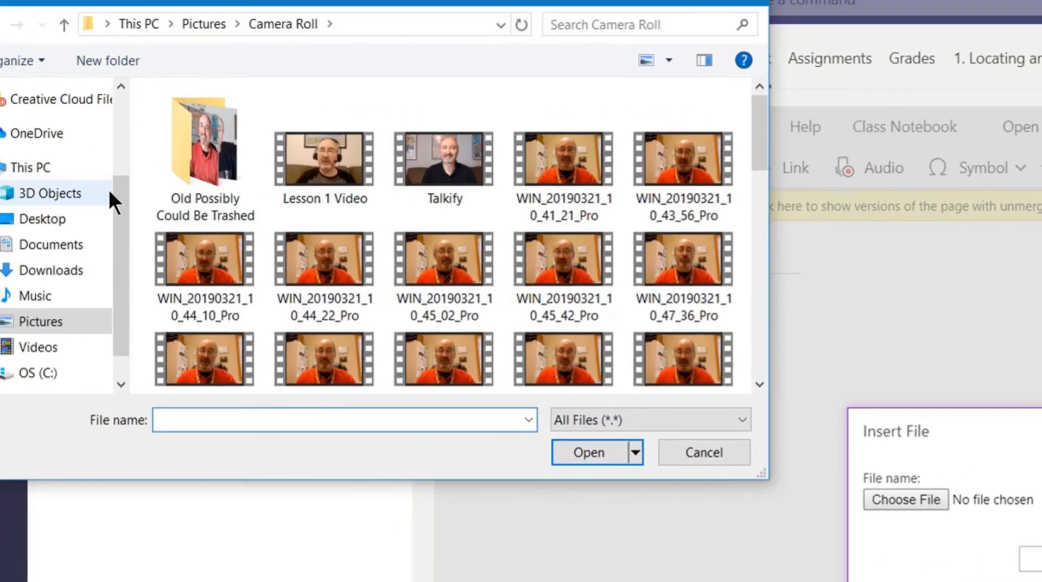
left_click(41, 321)
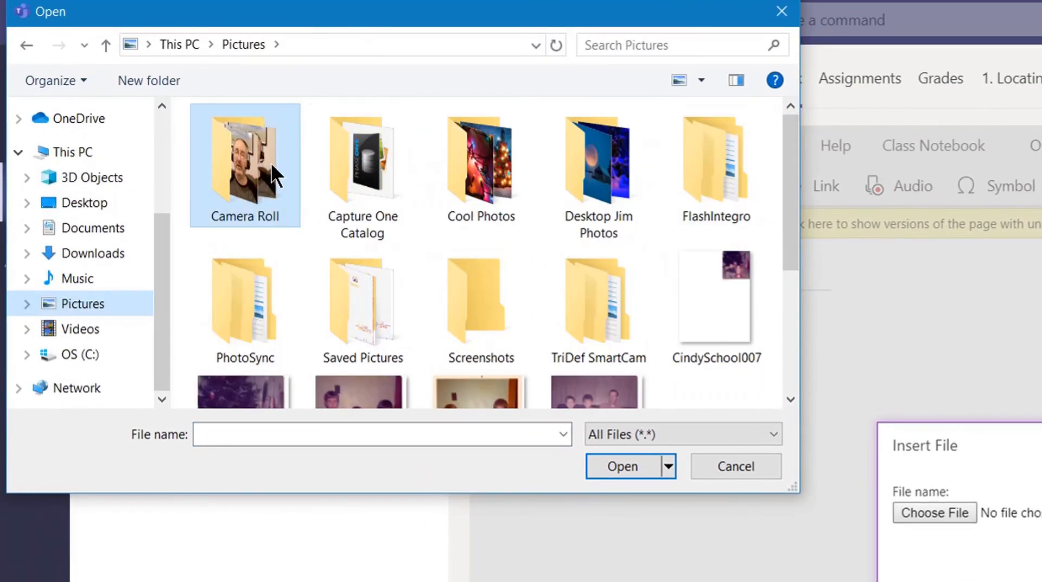
double_click(246, 171)
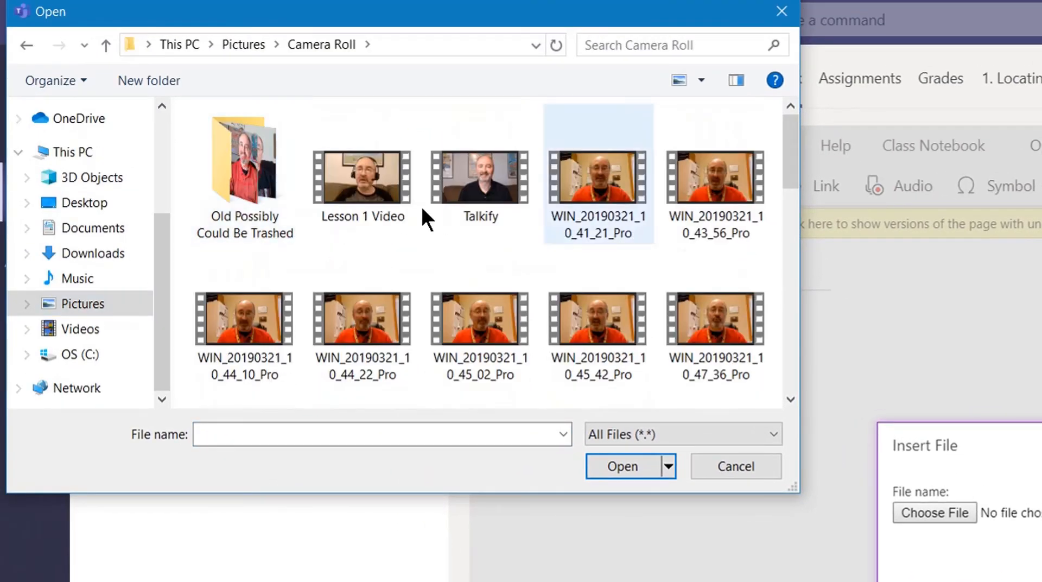
left_click_drag(785, 146, 795, 392)
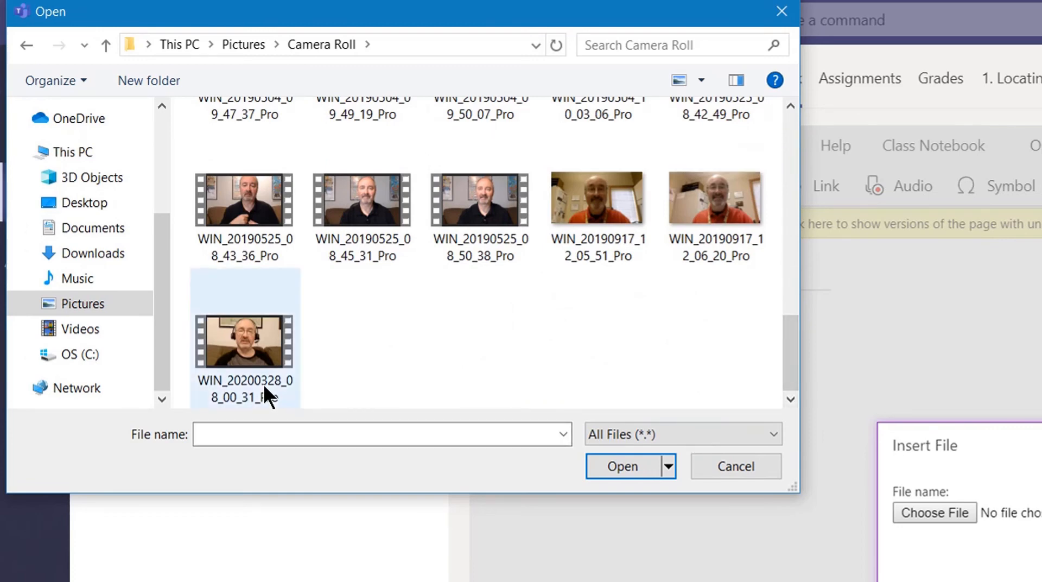
- Rename the recording WIN_20200328_08_00_31_Pro as "Welcome Video"
mouse_move(263, 386)
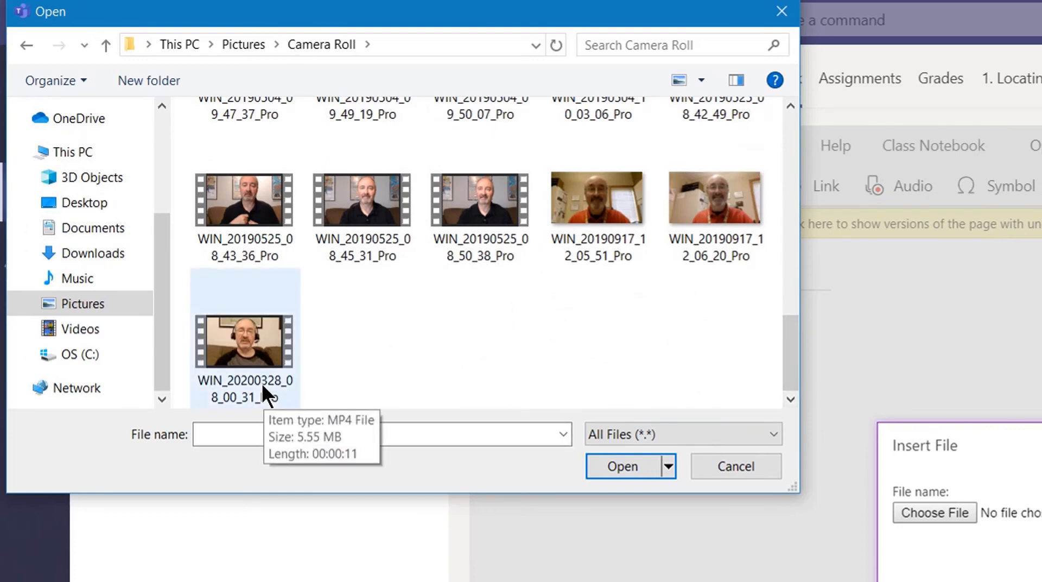
left_click(226, 383)
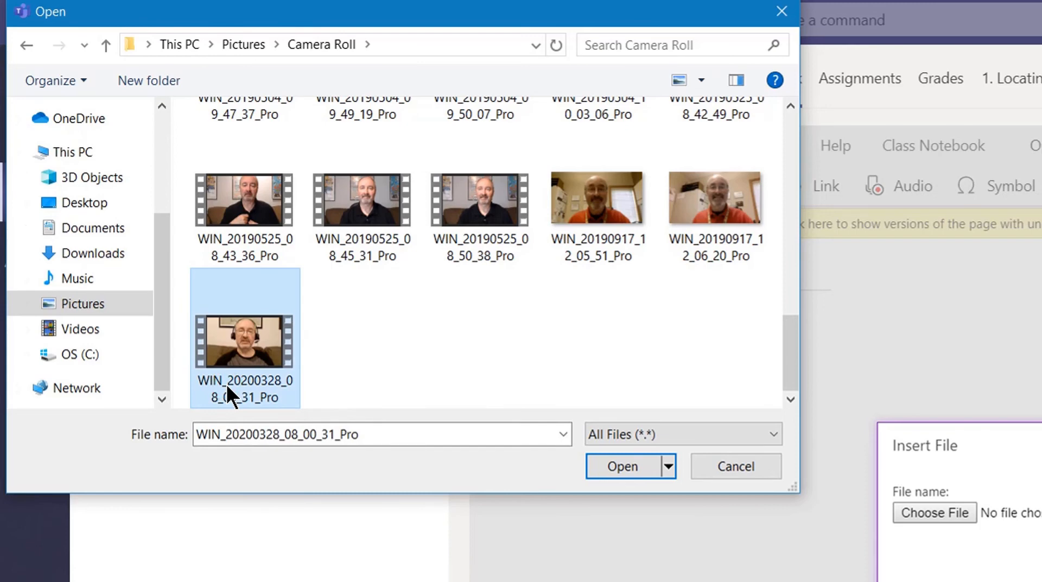
left_click(226, 383)
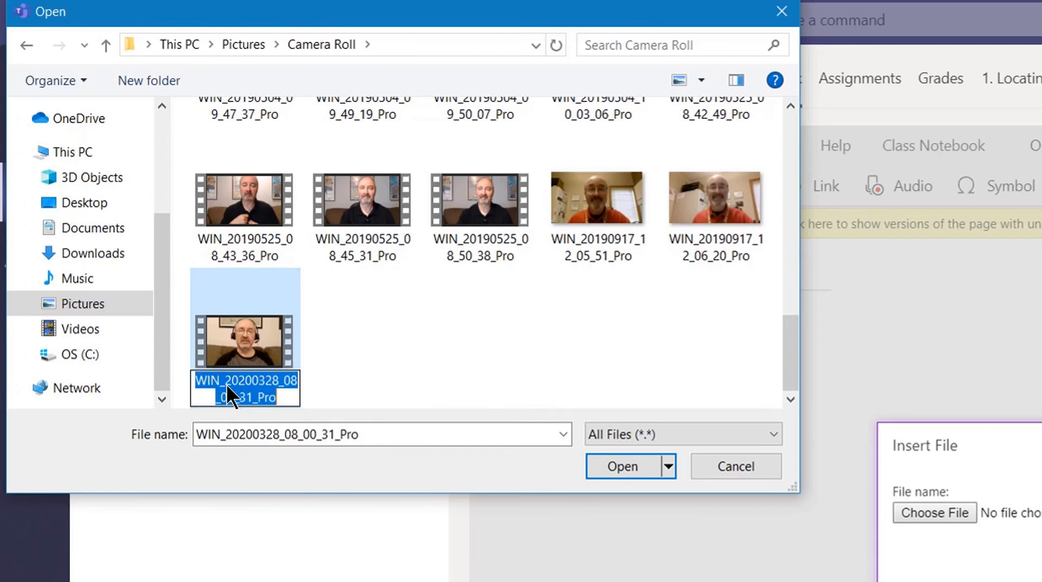
type("We")
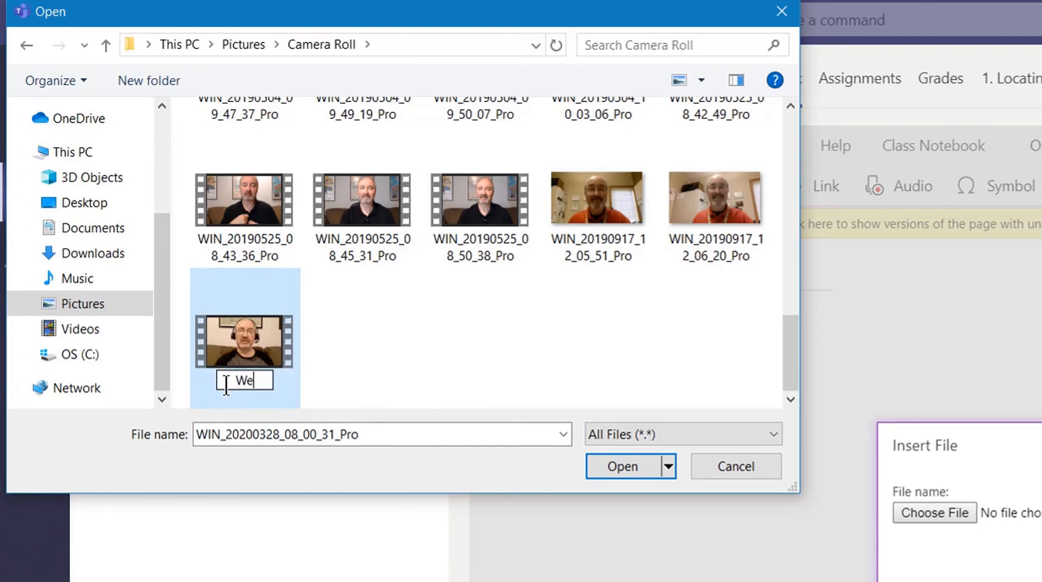
type("lcome Video")
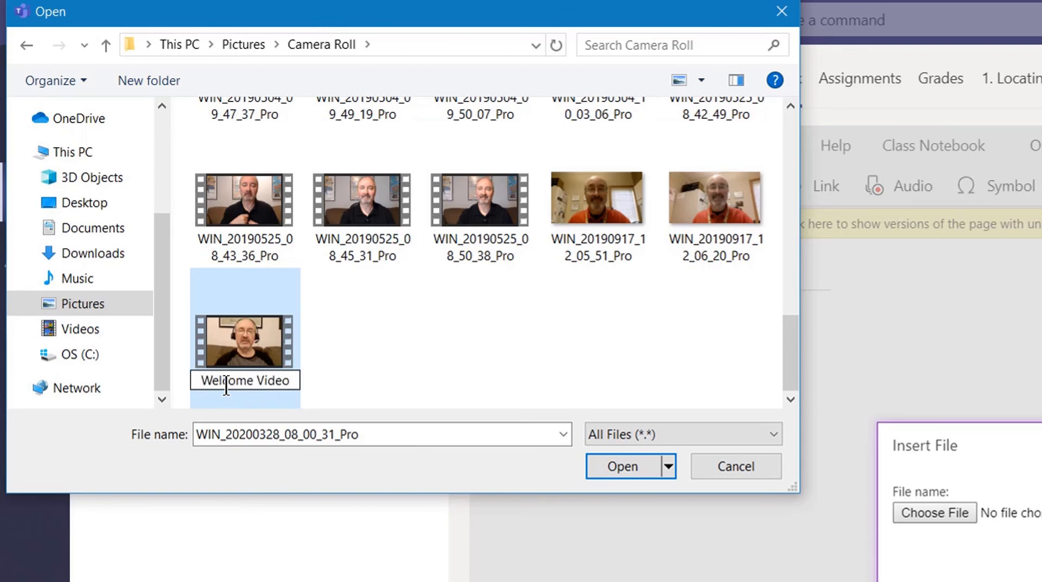
key("Return")
- Insert Welcome Video.mp4 as an attachment on the Video page
left_click(226, 382)
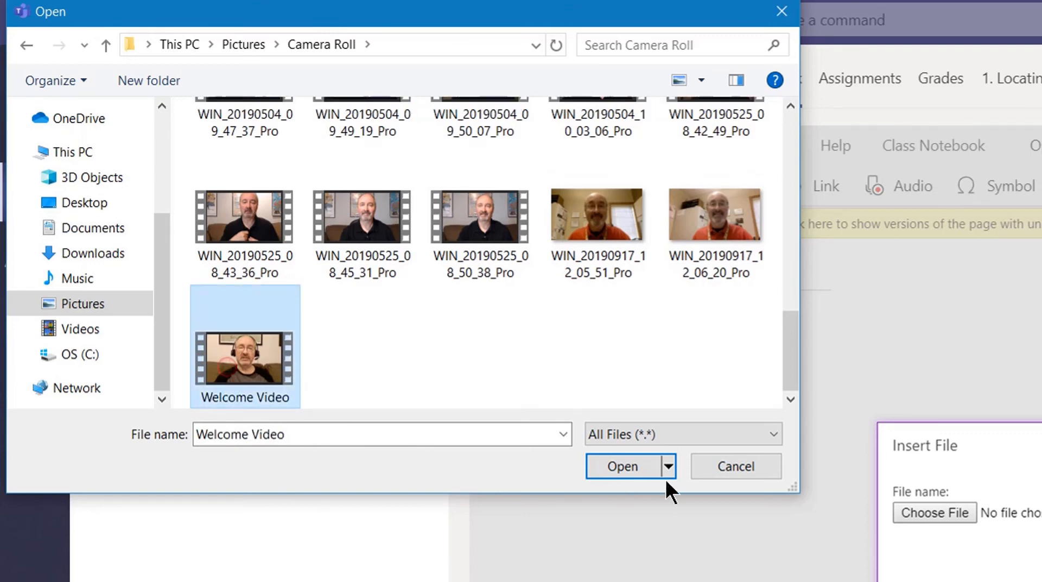
left_click(632, 466)
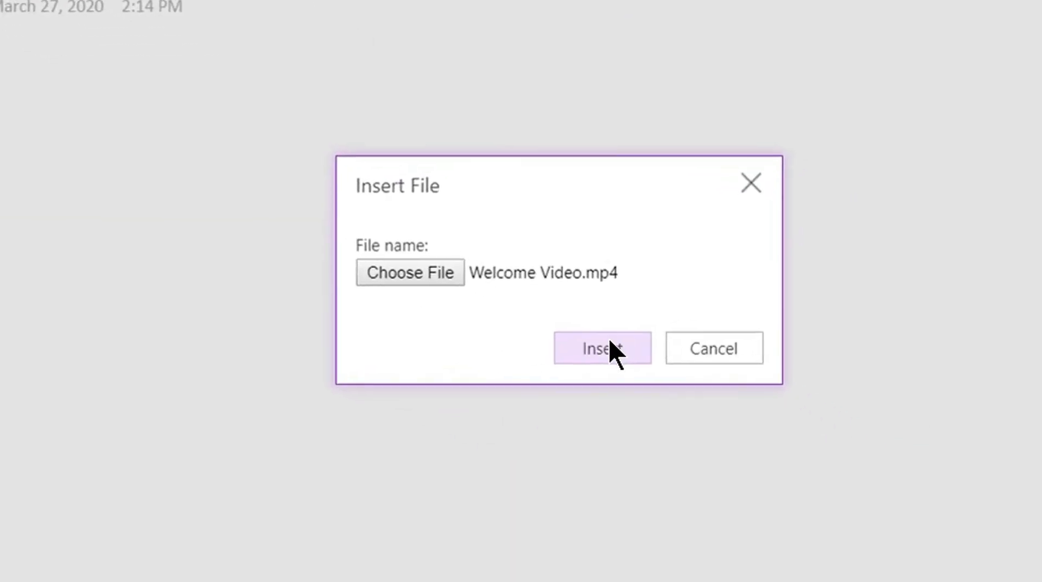
left_click(609, 341)
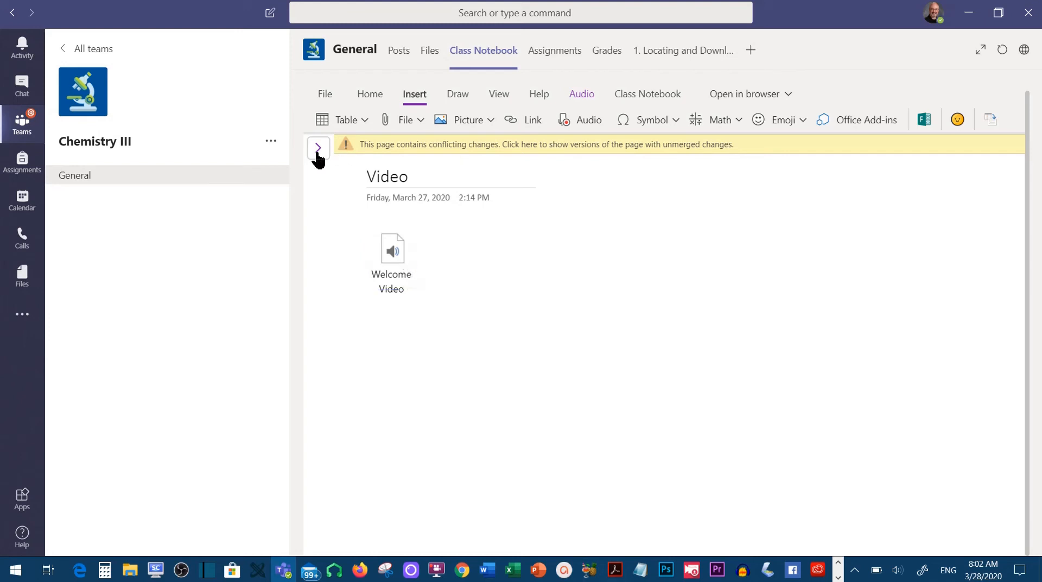
- Show the notebook's sections and view the Welcome page and the Content Library's Video page
left_click(318, 148)
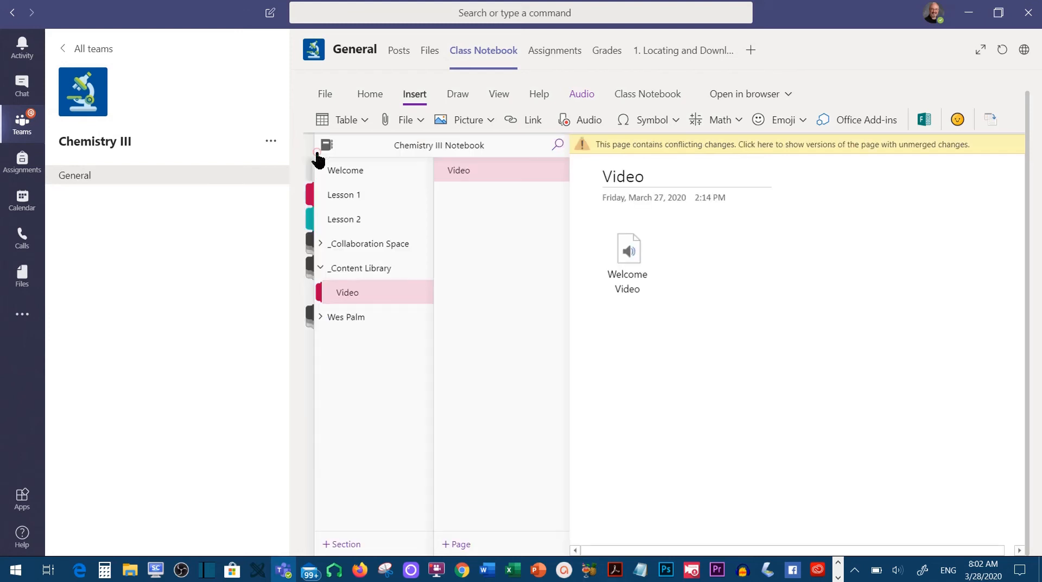
left_click(348, 172)
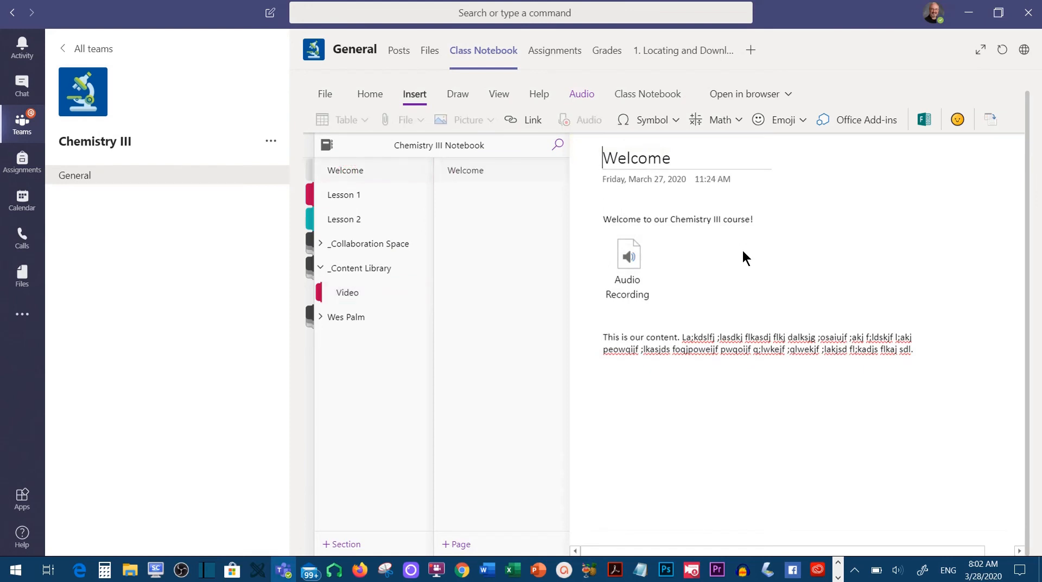
left_click(343, 295)
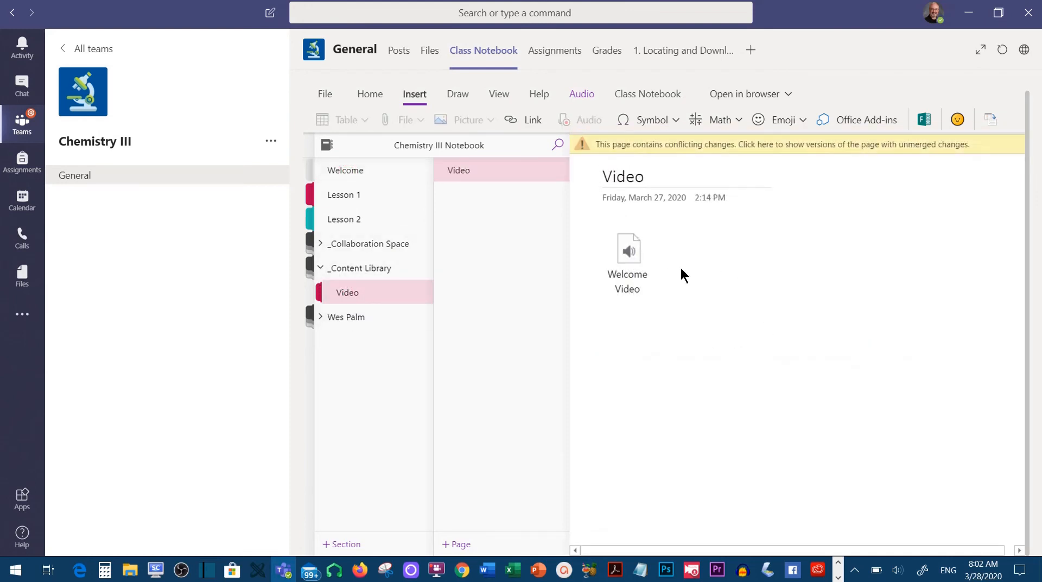
- On the Welcome page, add the line "Please go to the Content Library and watch the Welcome video." below the audio recording
left_click(348, 173)
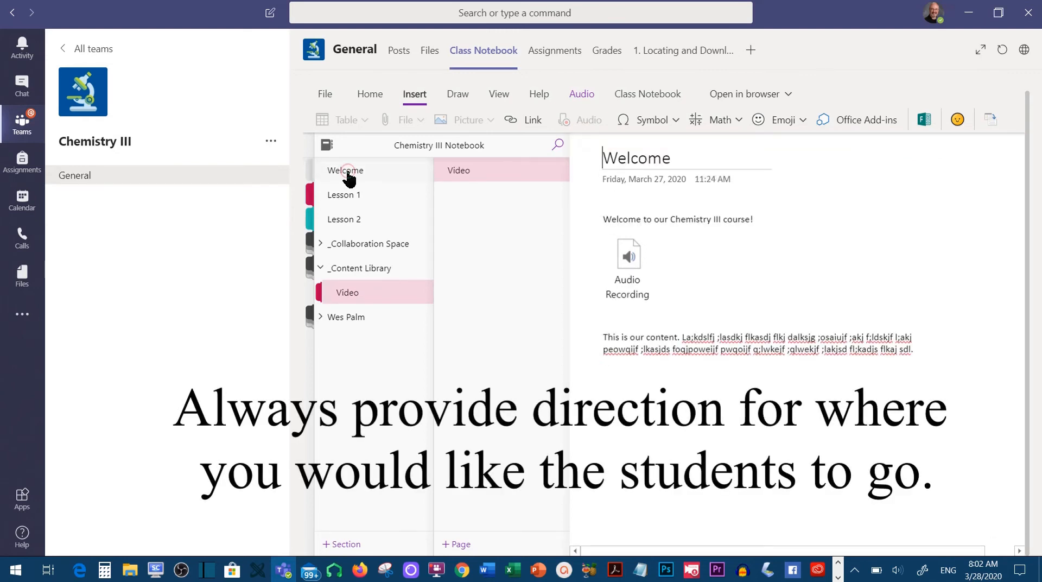
left_click(640, 316)
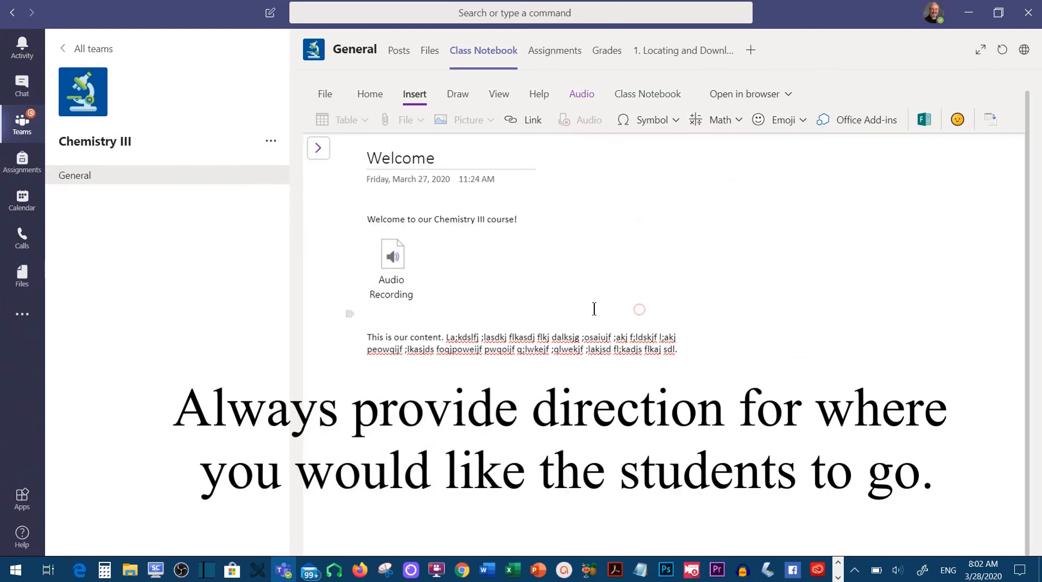
left_click(426, 315)
key("Return")
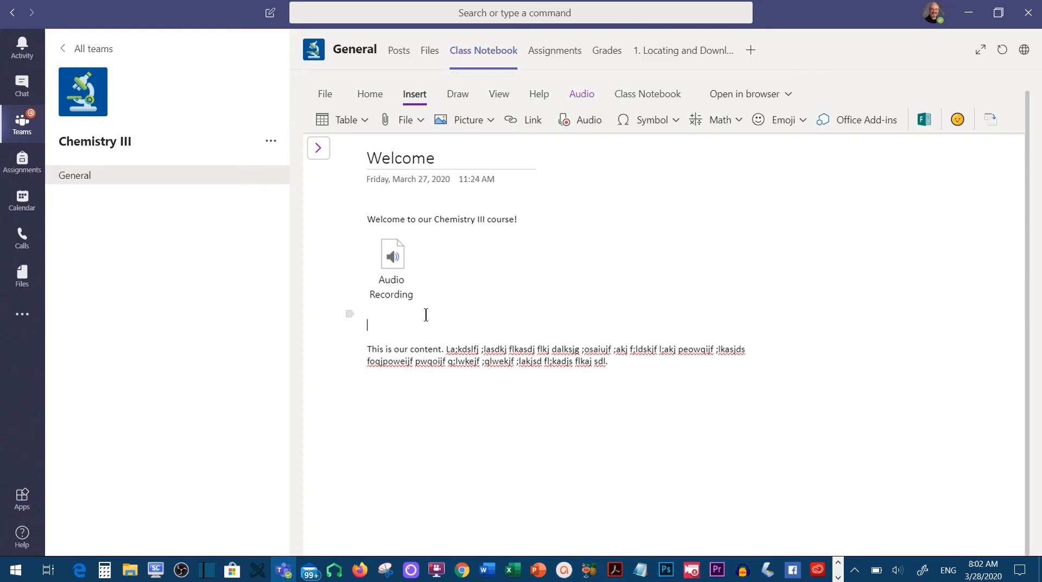
type("Please go to")
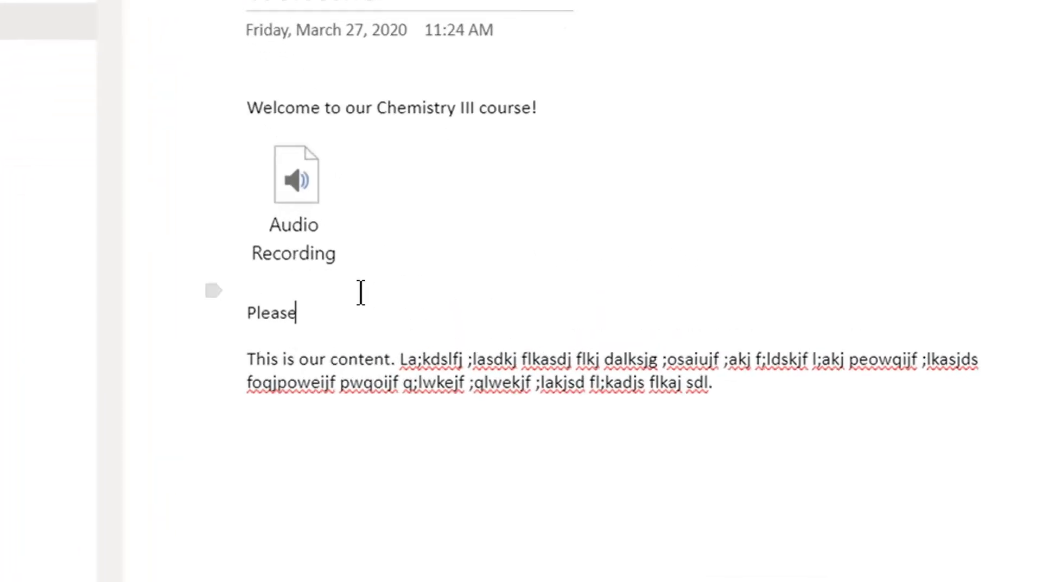
type(" the")
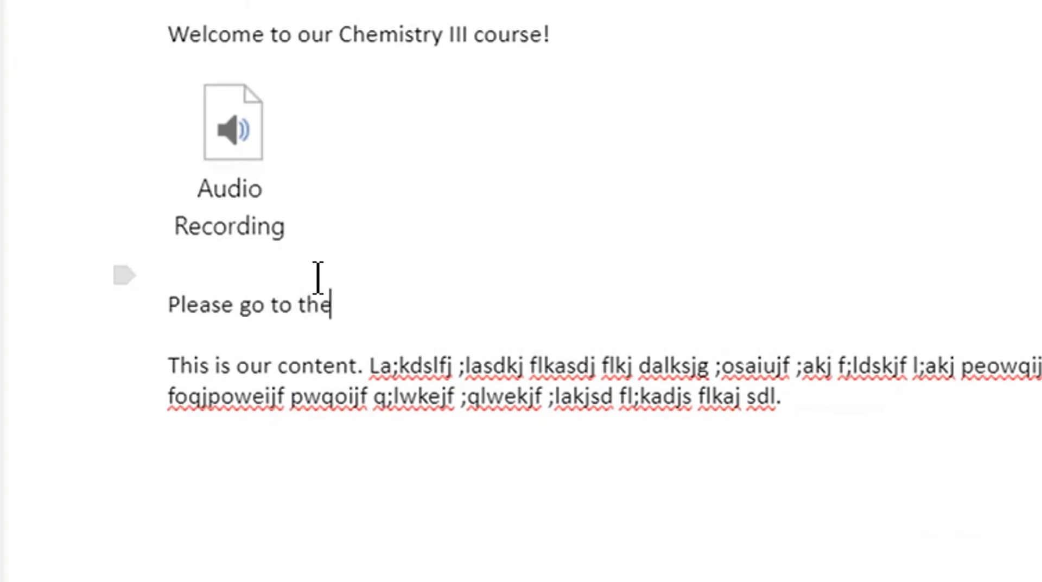
type(" Content")
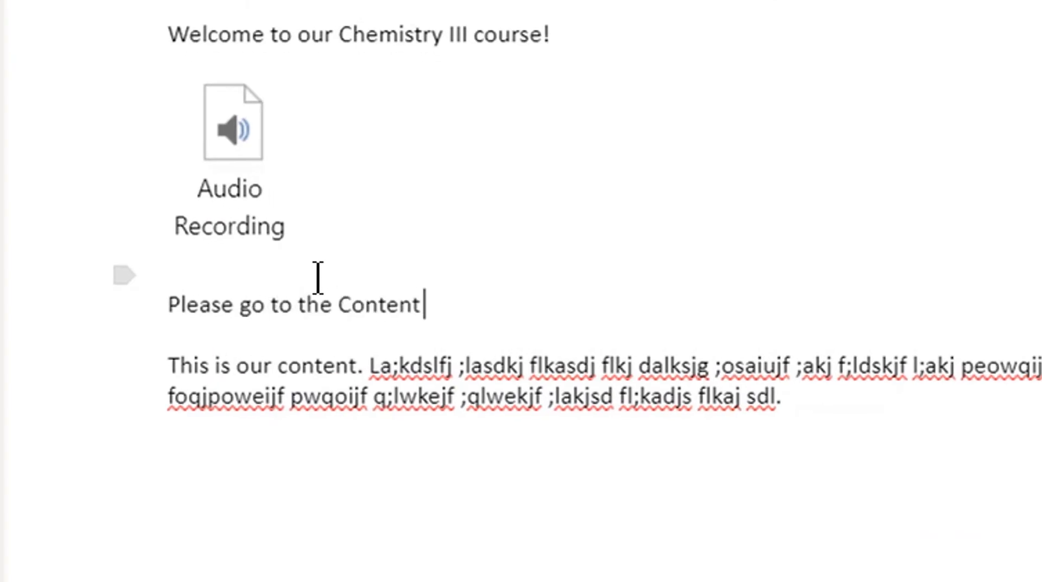
type(" Library and")
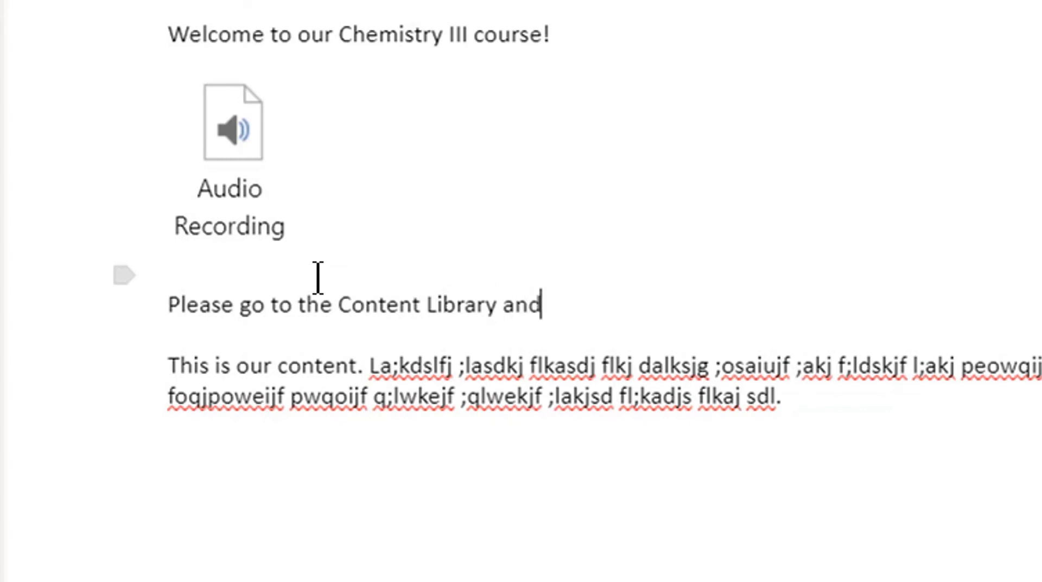
type(" wath")
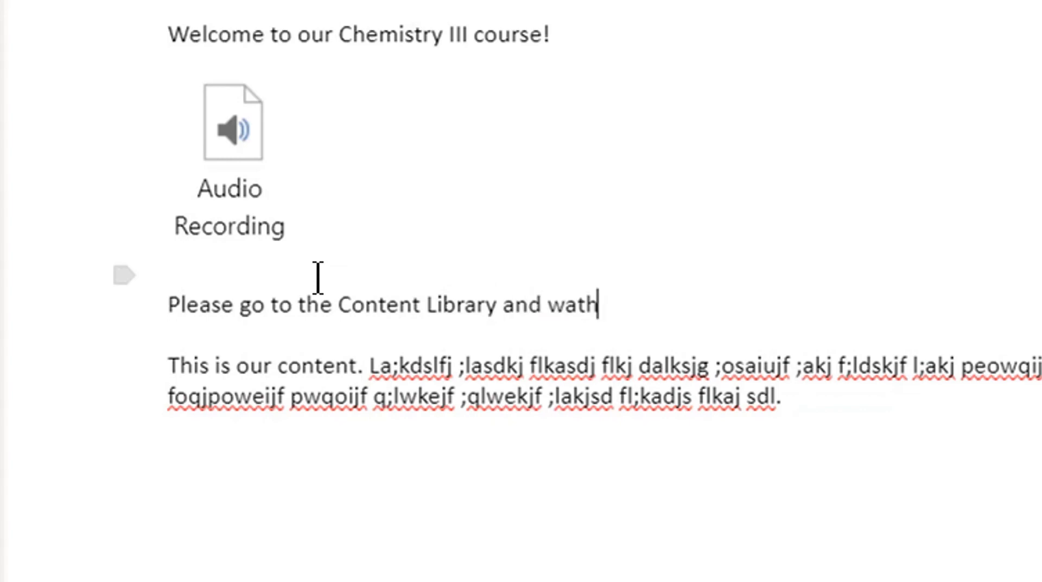
key("BackSpace")
type("ch the ")
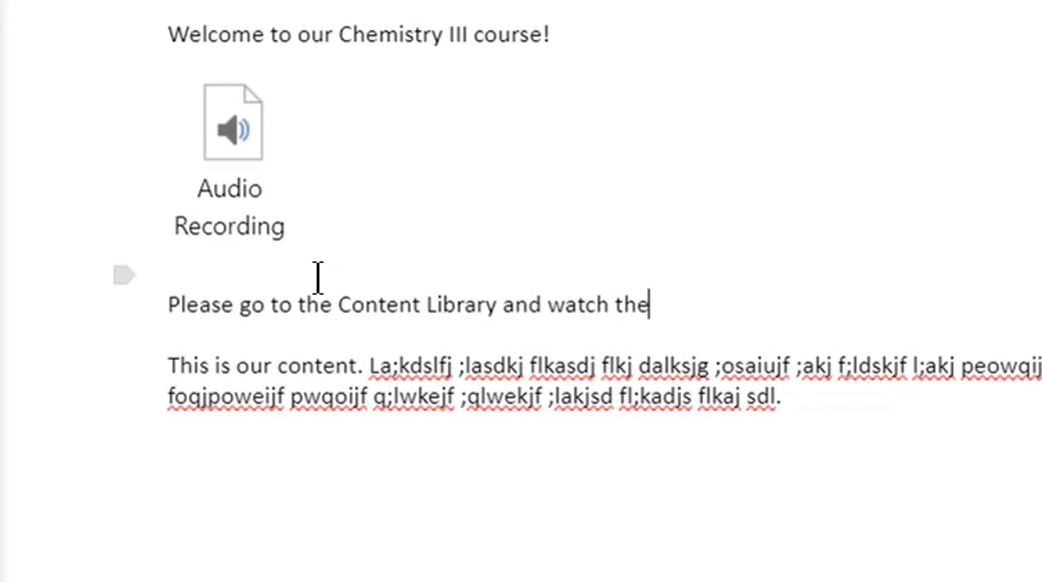
type("Welcome ")
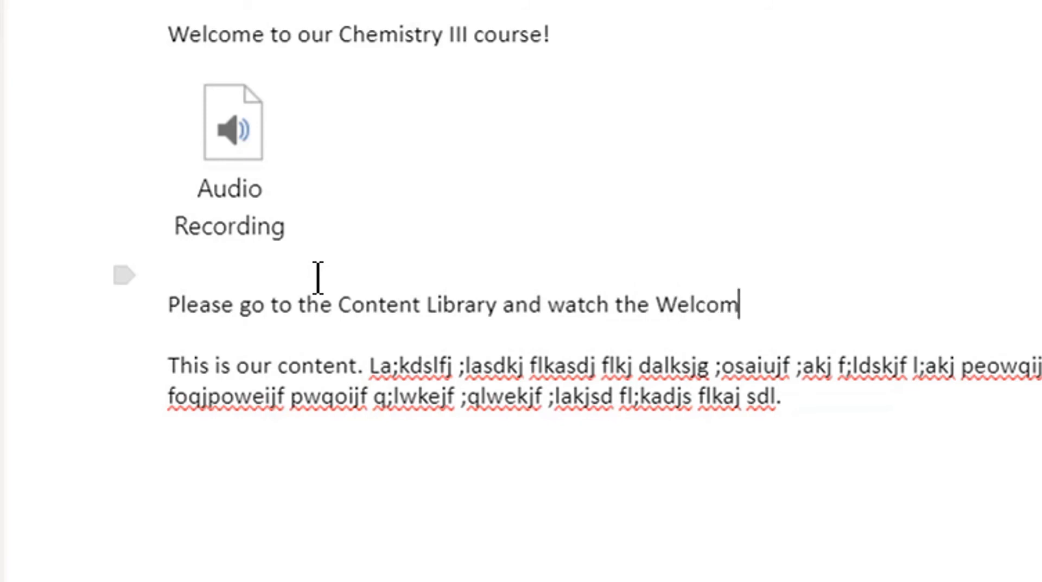
type("video.")
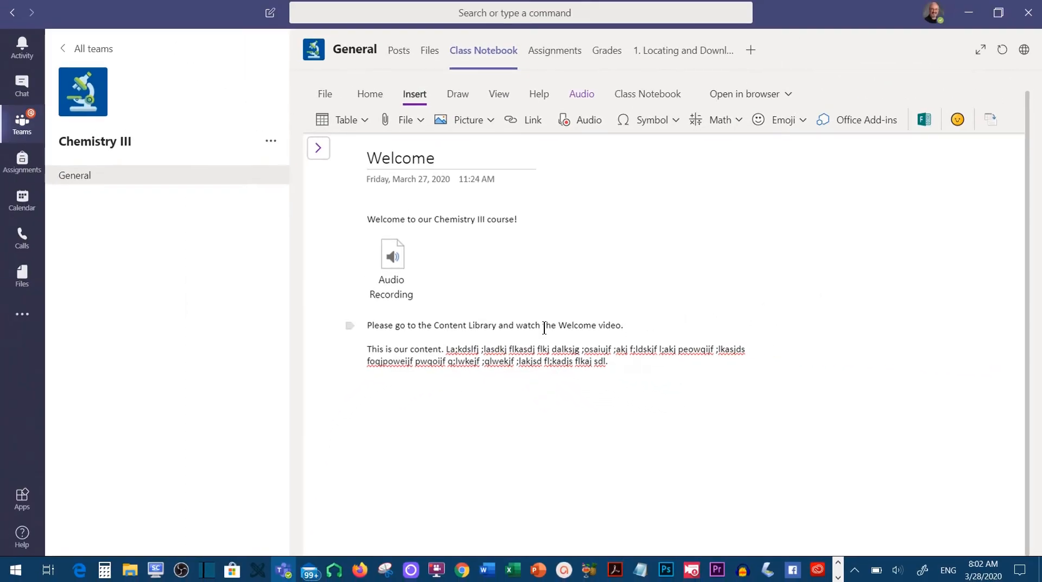
- Start a new line below the content paragraph on the Welcome page
left_click(646, 369)
key("Return")
left_click(418, 383)
- Switch to Chrome, go to youtube.com and browse the videos on the home page
left_click(460, 574)
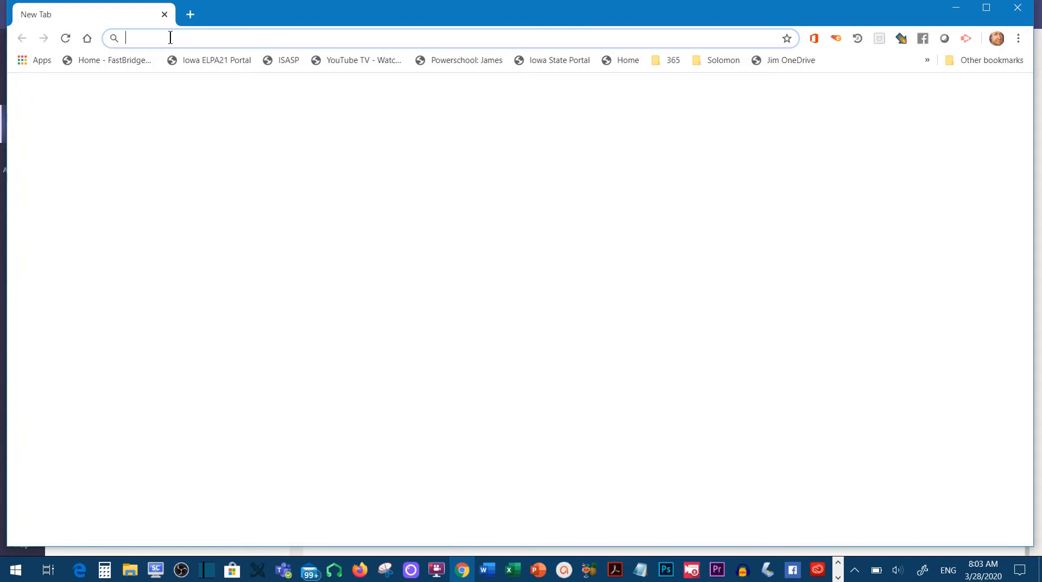
type("youtube.com")
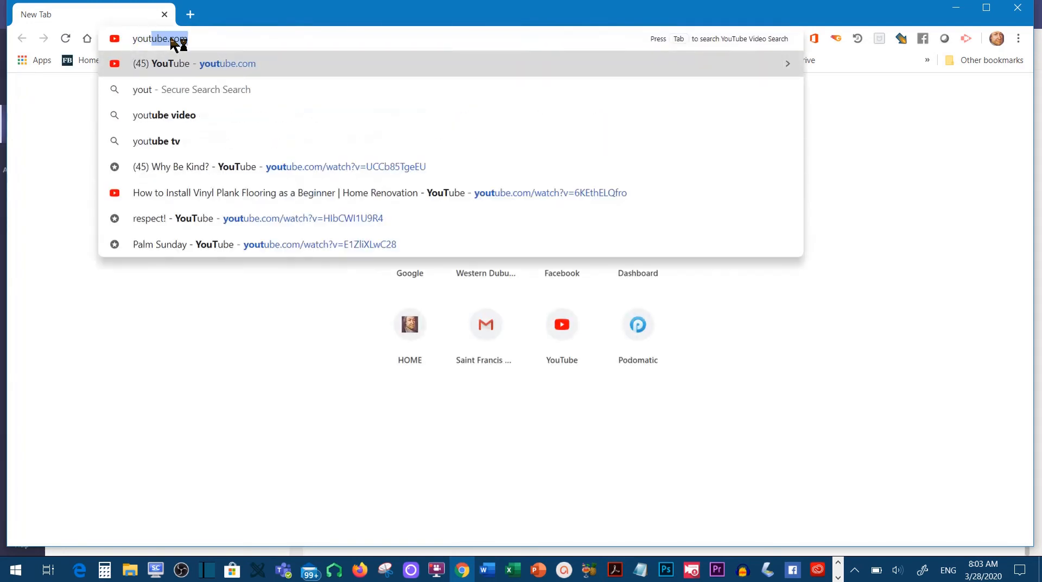
key("Return")
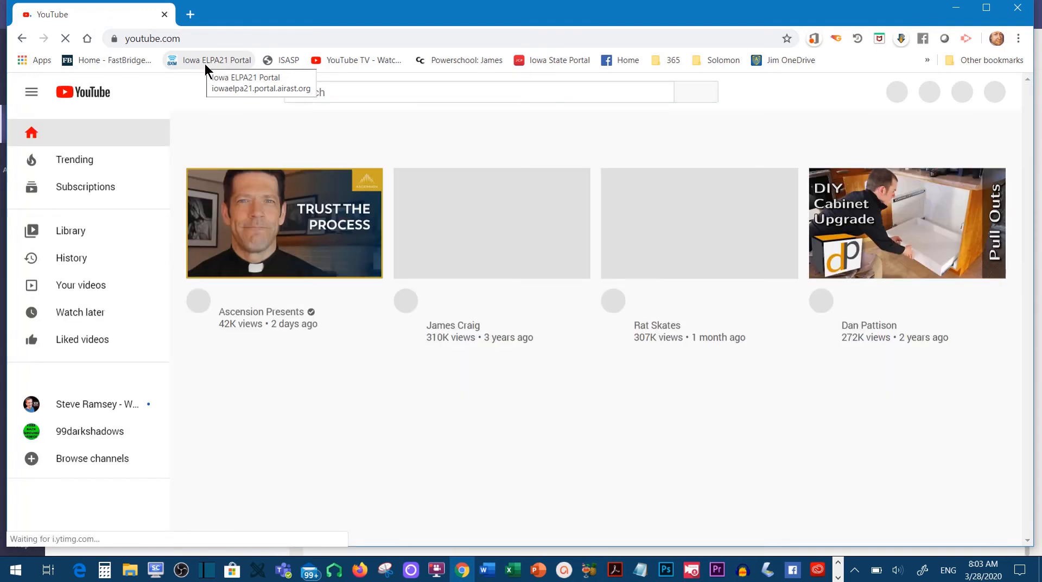
scroll(456, 298, "down", 5)
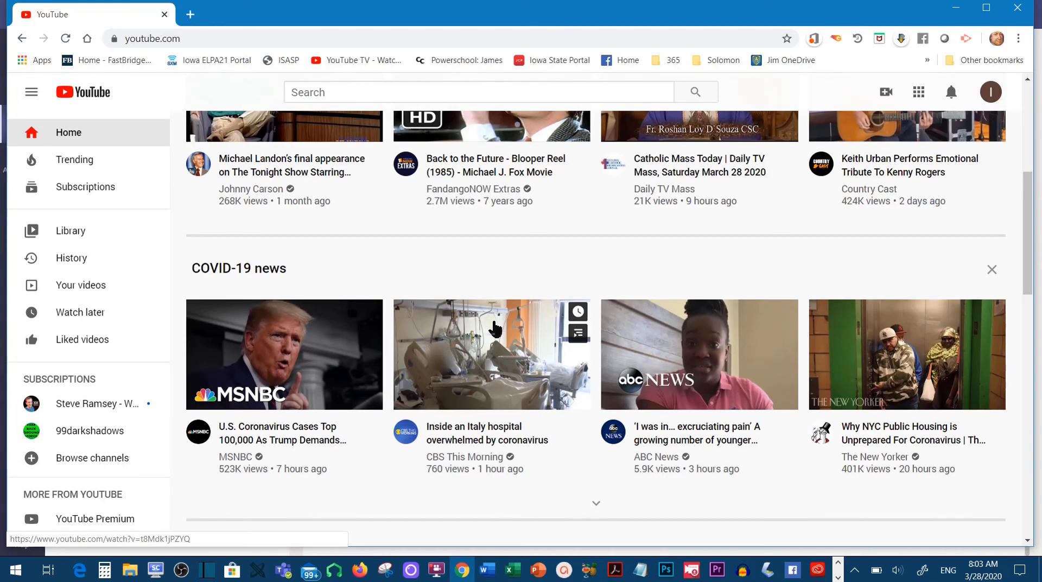
scroll(494, 325, "down", 4)
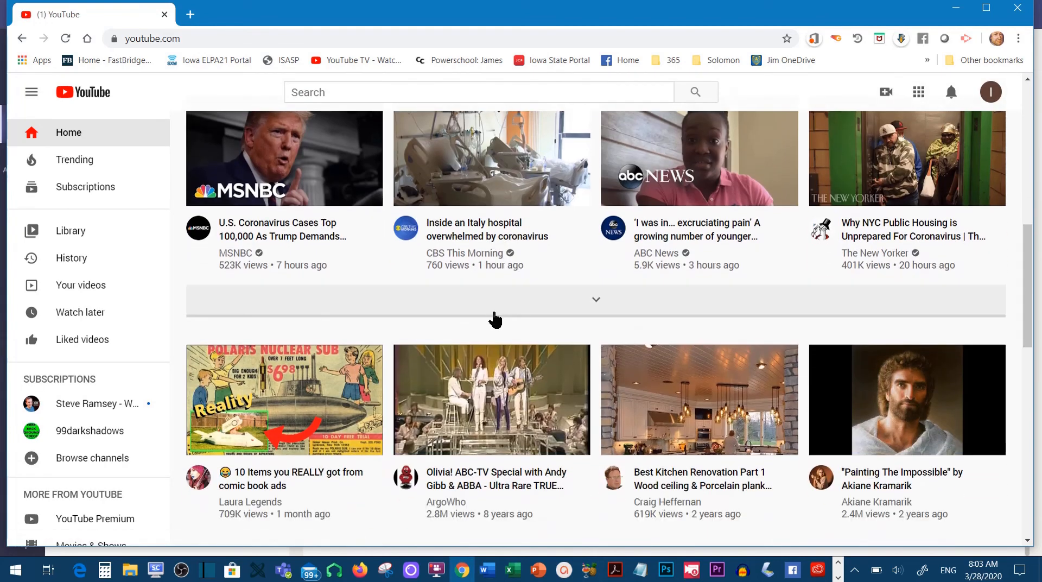
scroll(496, 322, "down", 4)
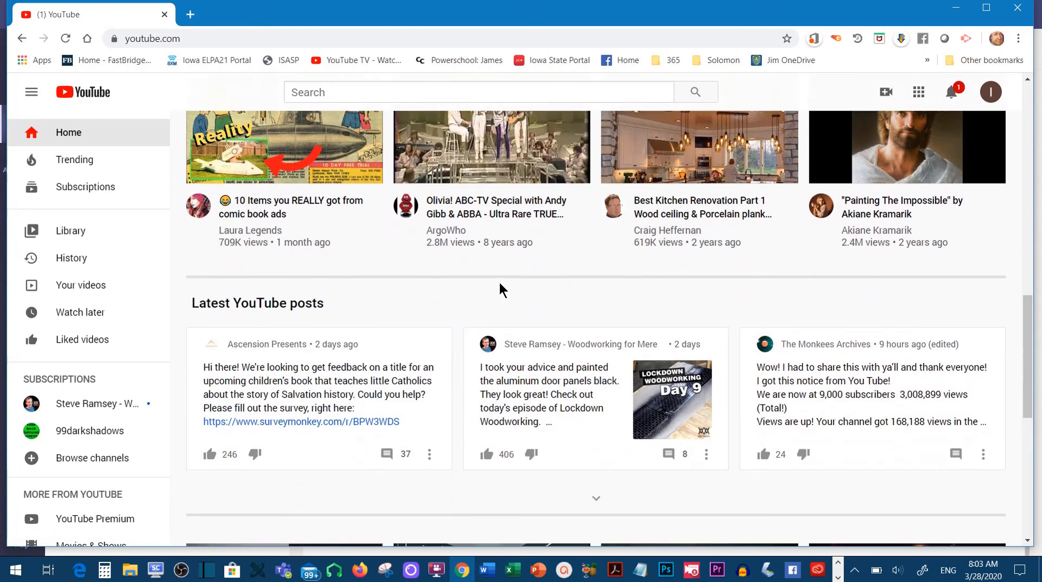
scroll(503, 252, "up", 5)
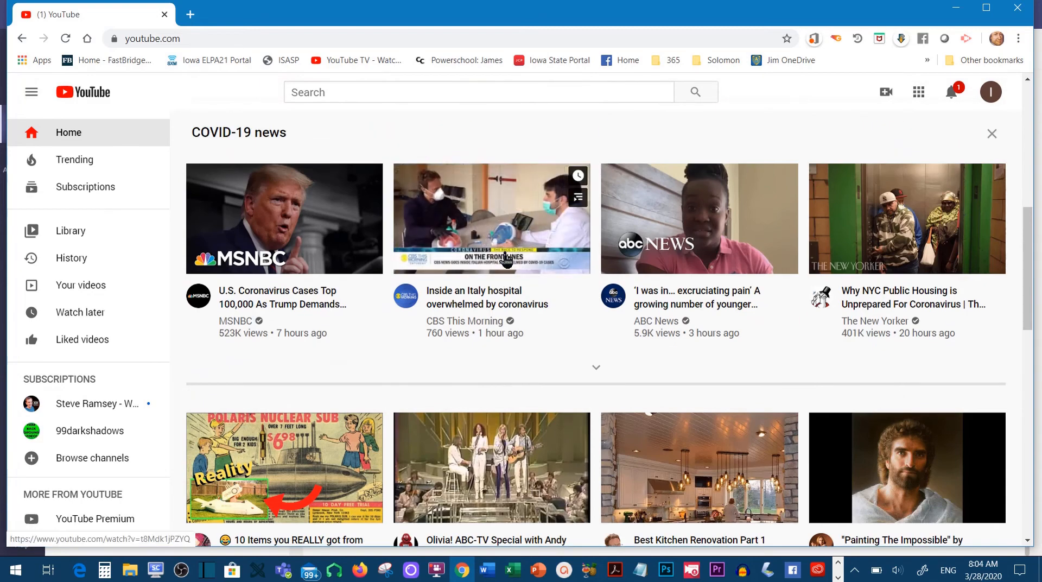
- Search YouTube for "teams" and open the "Microsoft Teams Tutorial" video by Learnit Training
scroll(506, 259, "up", 1)
left_click(310, 90)
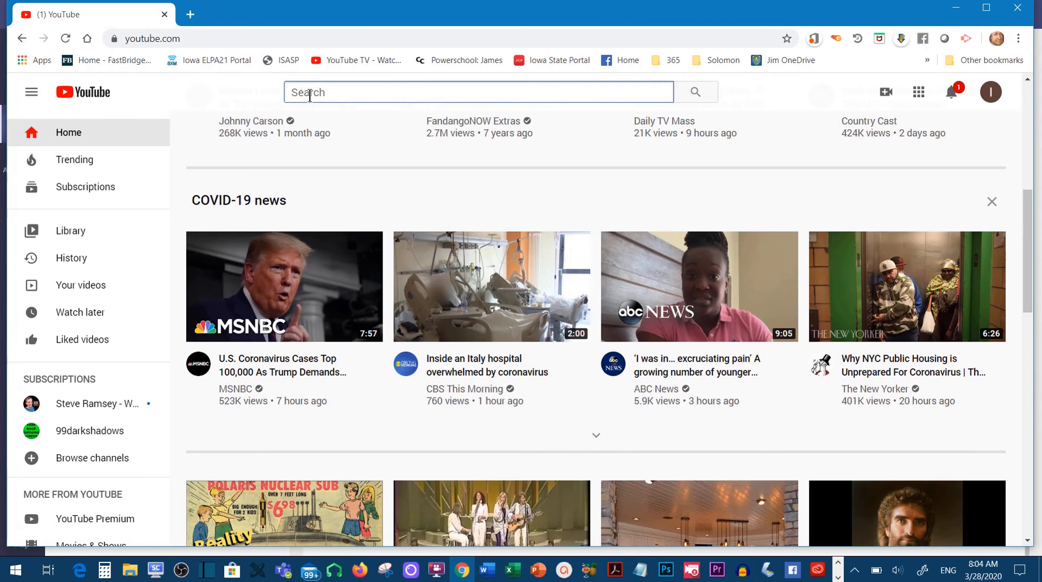
type("teams")
key("Return")
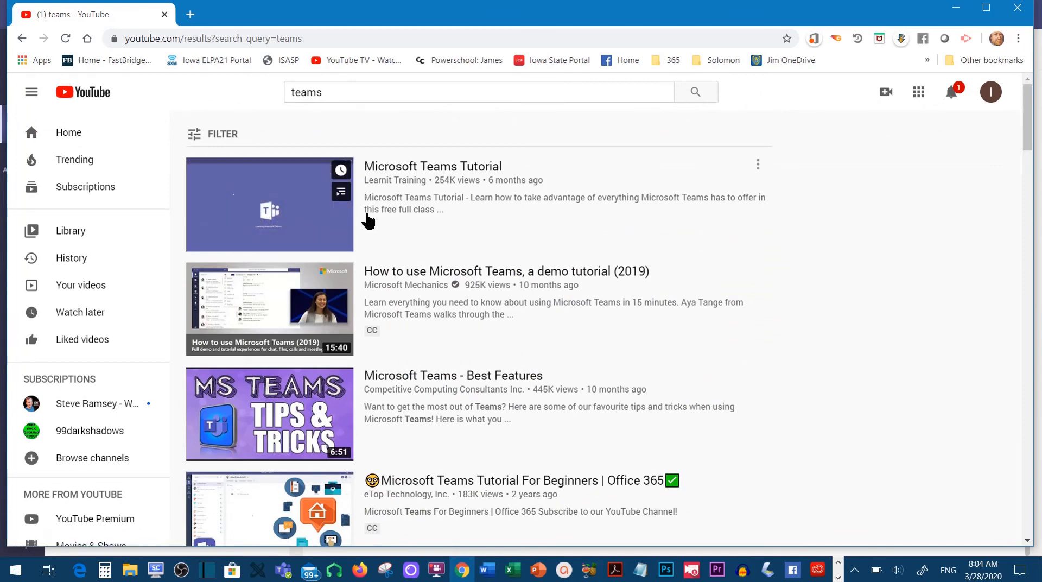
left_click(382, 172)
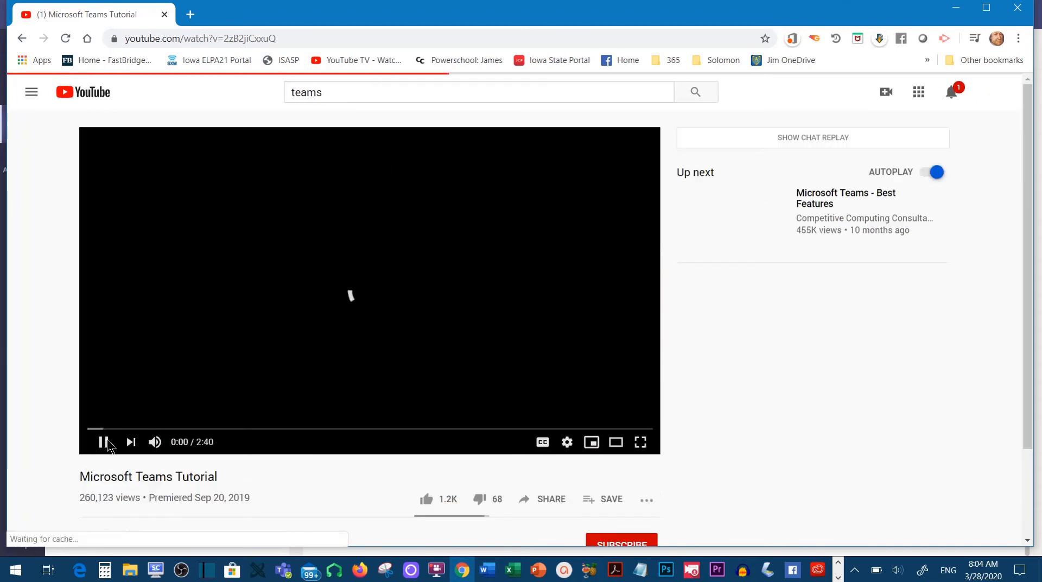
- Copy the web address of the Microsoft Teams Tutorial video
left_click(242, 39)
right_click(243, 39)
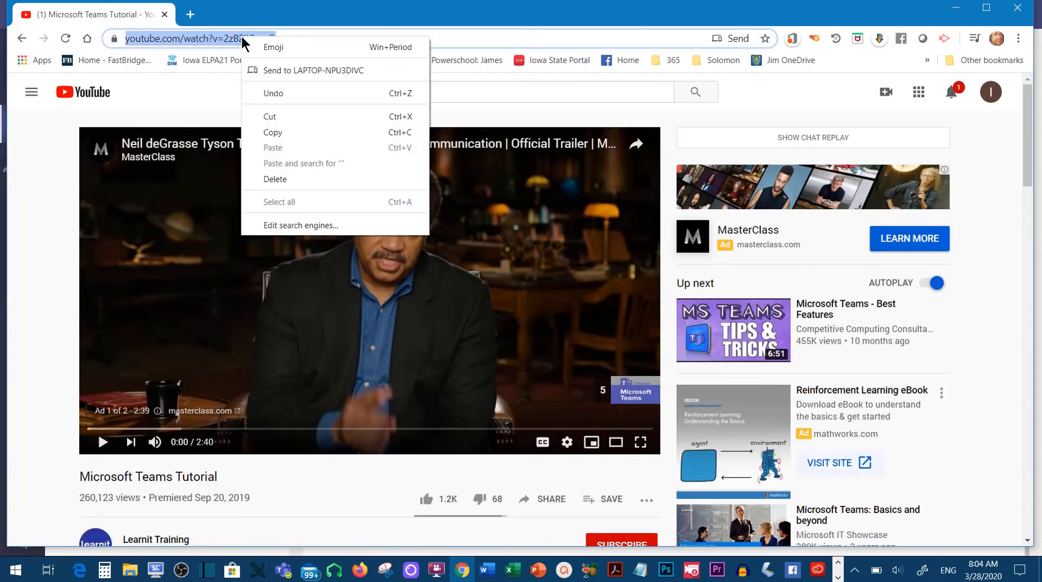
left_click(286, 132)
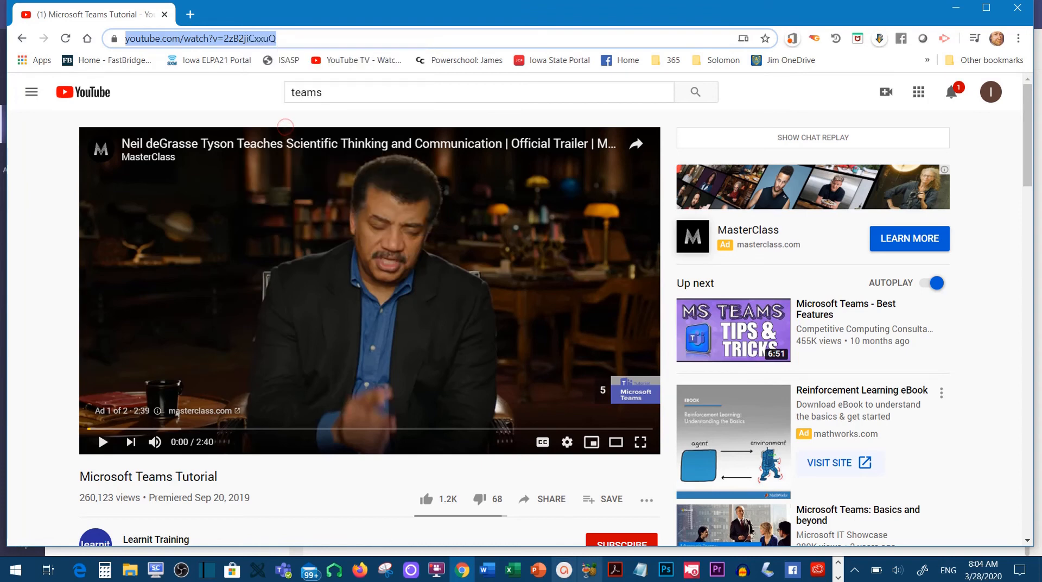
- Switch to Teams and embed the copied YouTube video below the content paragraph on the Welcome page
left_click(287, 570)
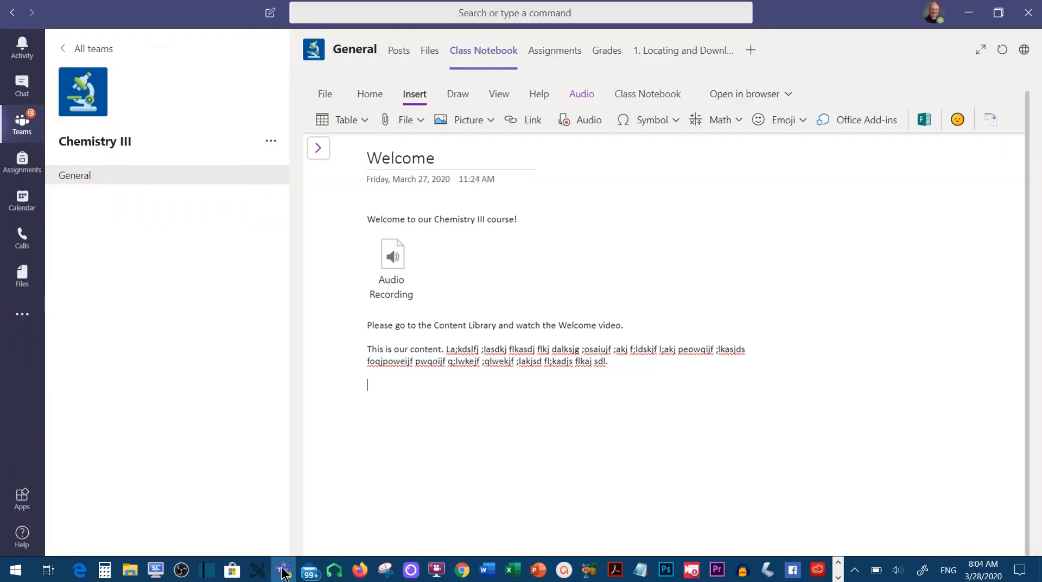
key("Return")
key("ctrl+v")
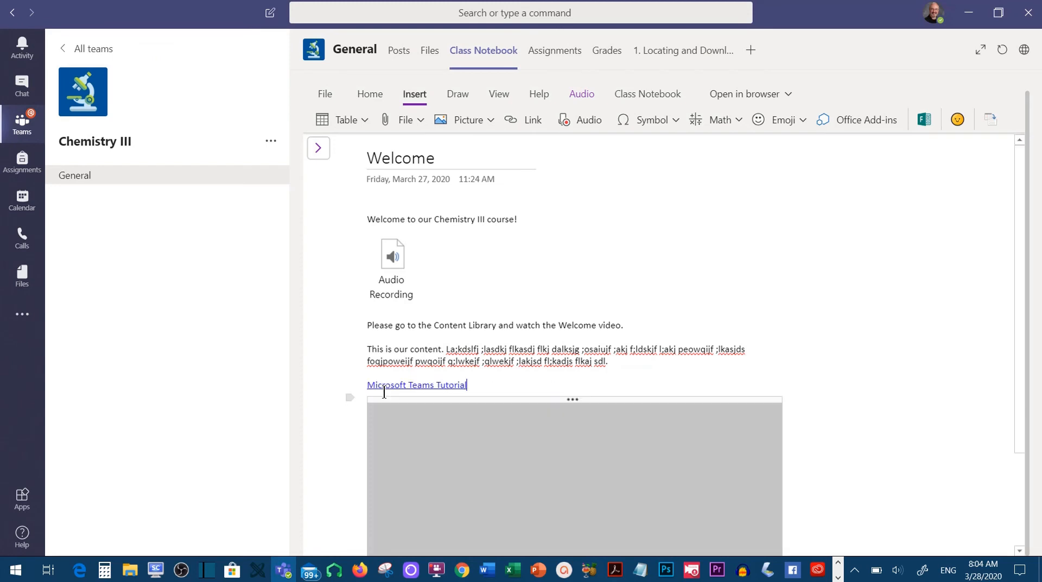
scroll(871, 400, "down", 3)
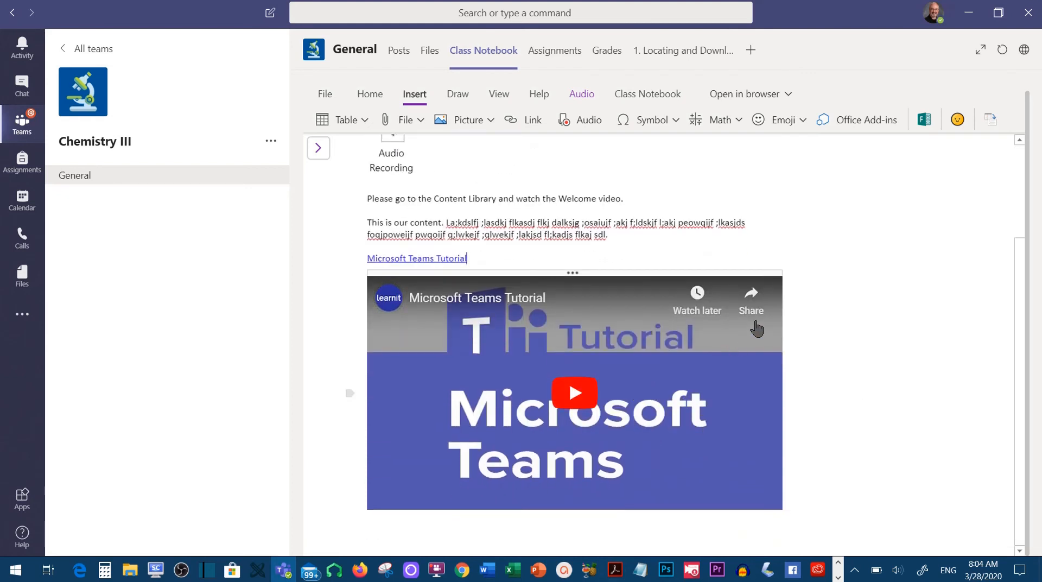
scroll(825, 276, "up", 2)
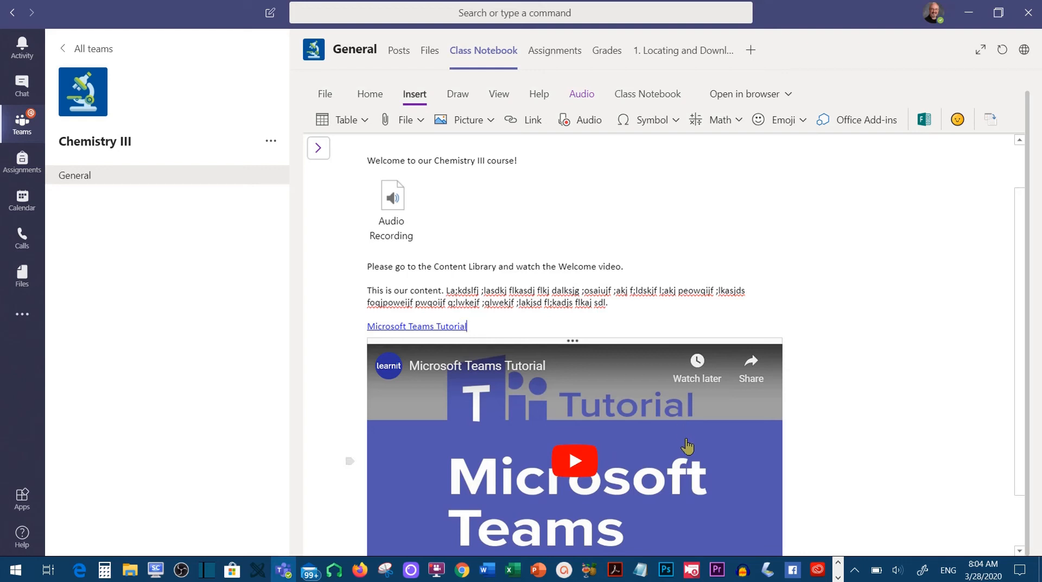
scroll(687, 446, "down", 1)
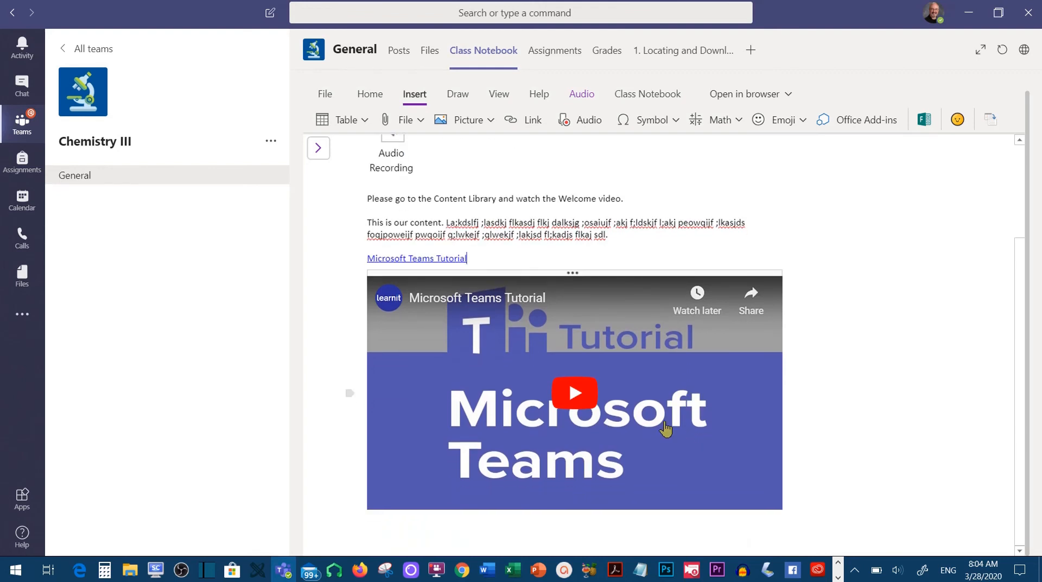
- Embed the same YouTube video below the Welcome Video attachment on the Content Library's Video page
left_click(319, 149)
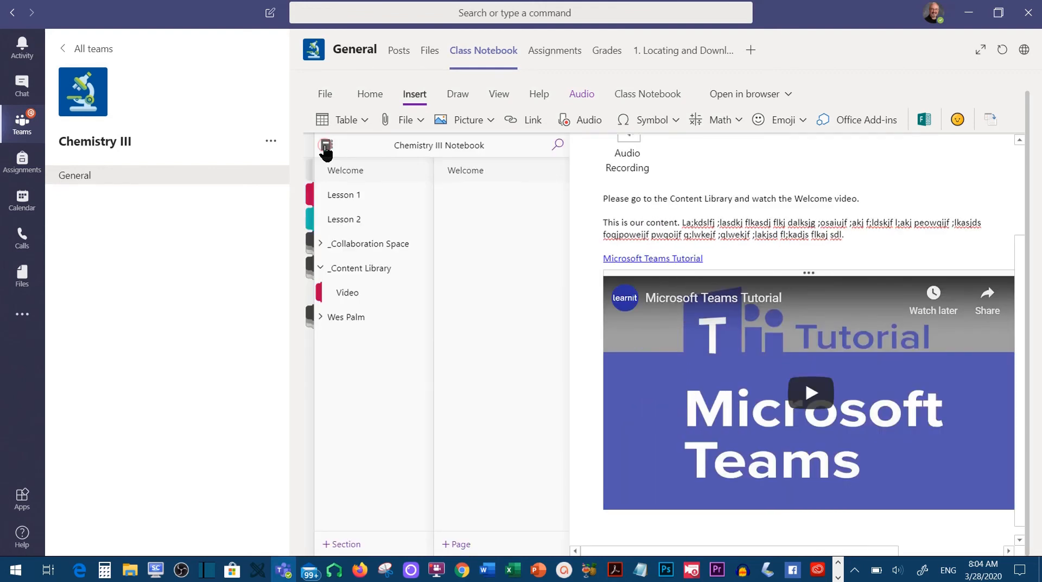
left_click(345, 294)
left_click(663, 320)
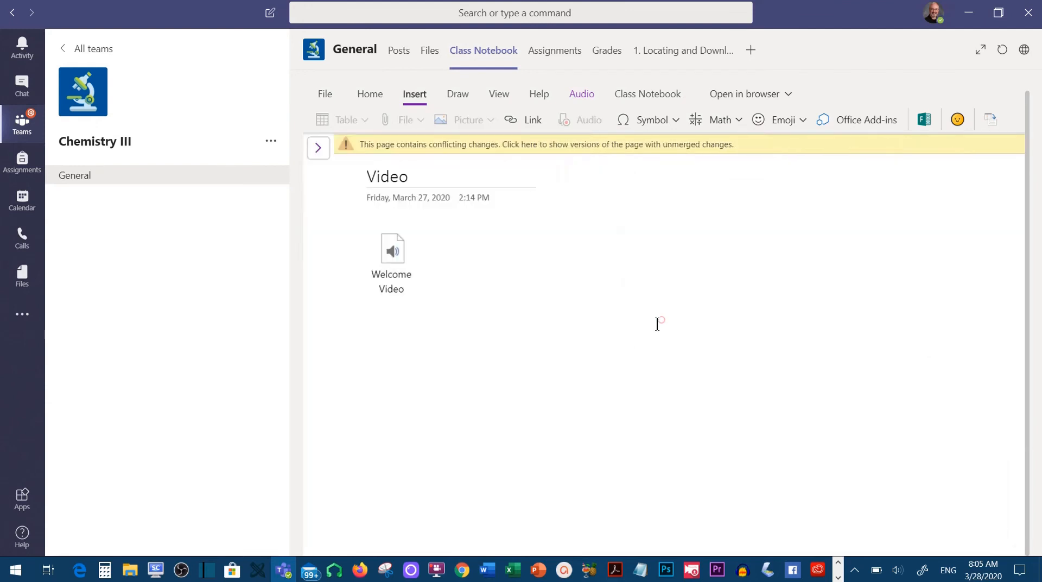
left_click(417, 299)
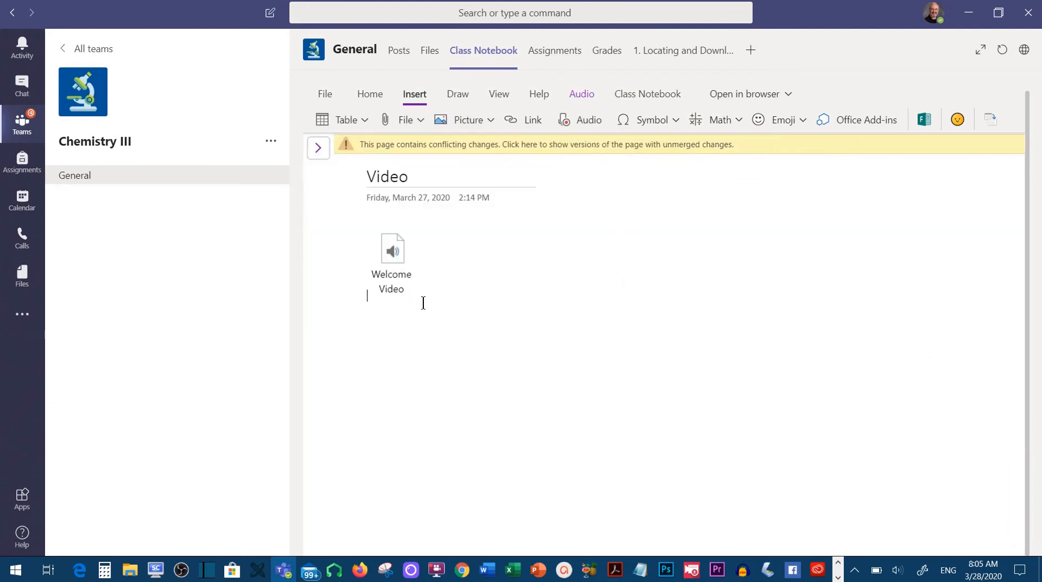
key("ctrl+v")
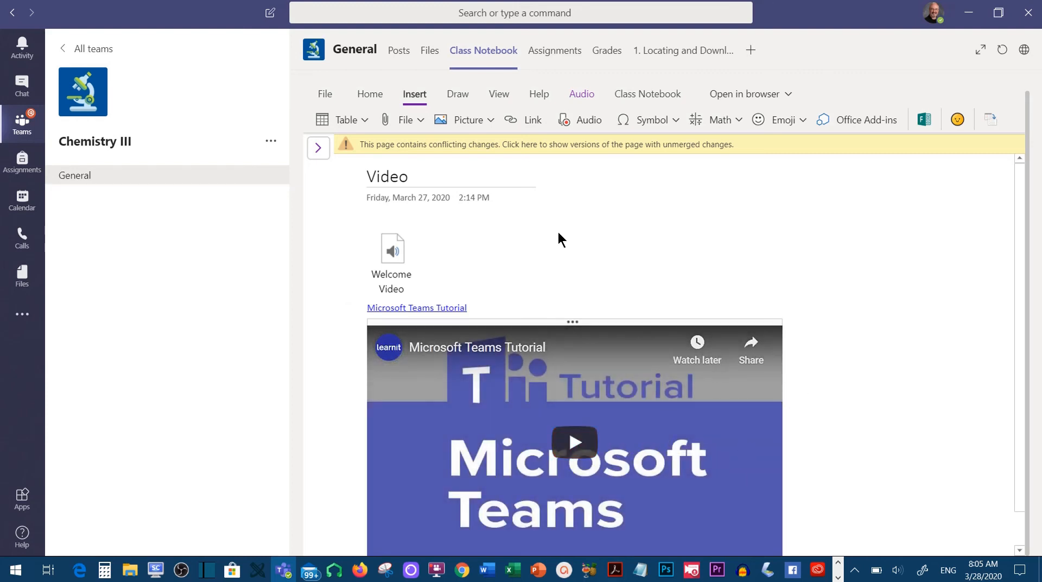
scroll(866, 349, "down", 1)
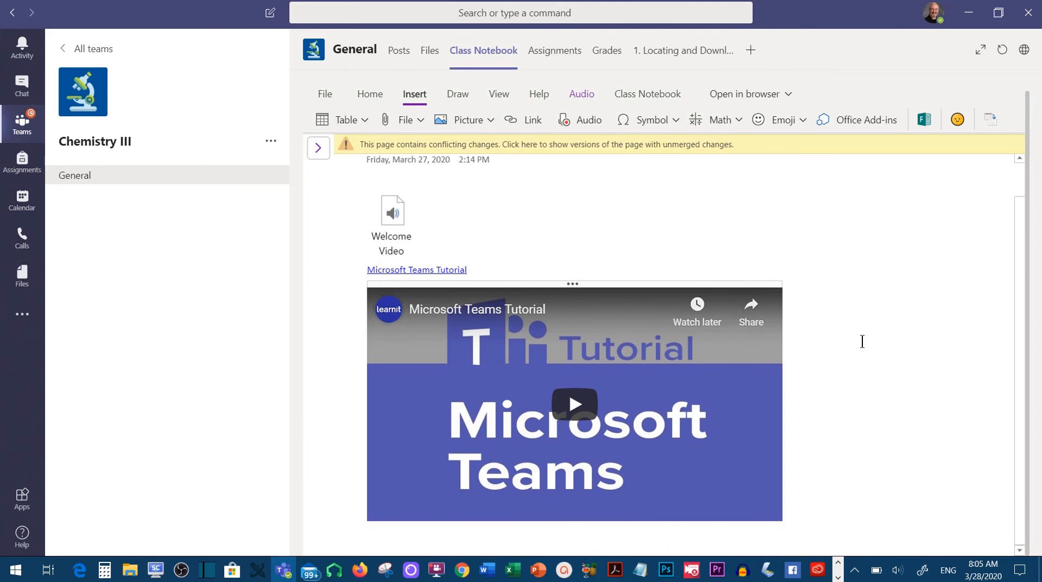
scroll(574, 205, "up", 1)
- Return to the Welcome page and add the line "Please go to this page to learn more about Teams." below the embedded video
left_click(319, 150)
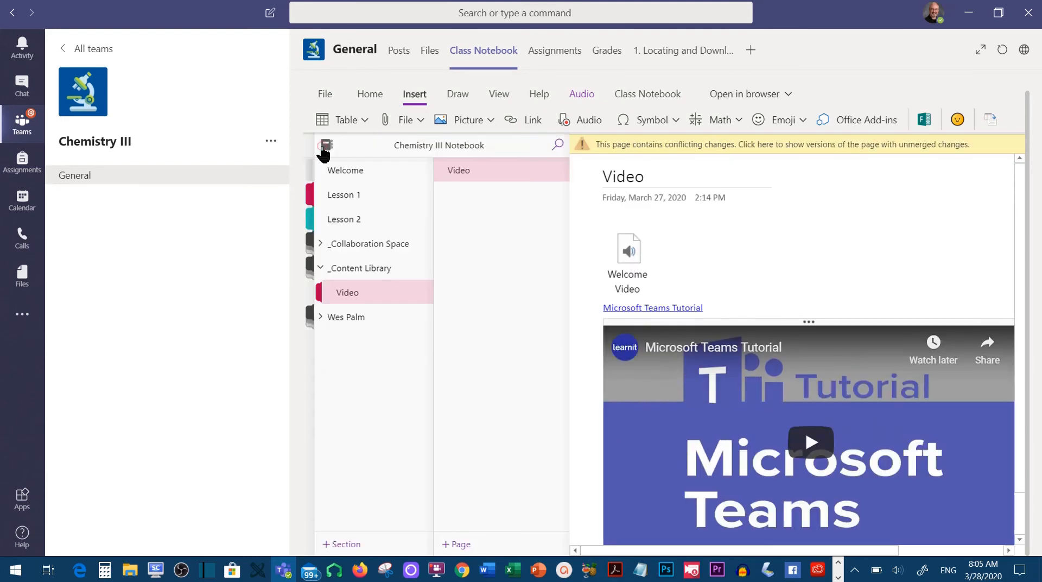
left_click(341, 171)
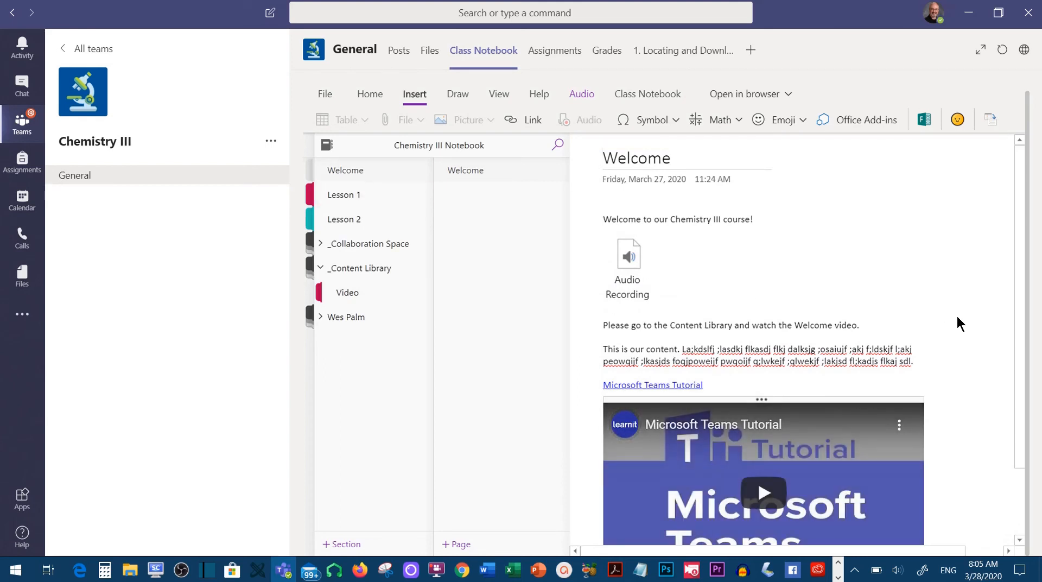
left_click(1019, 348)
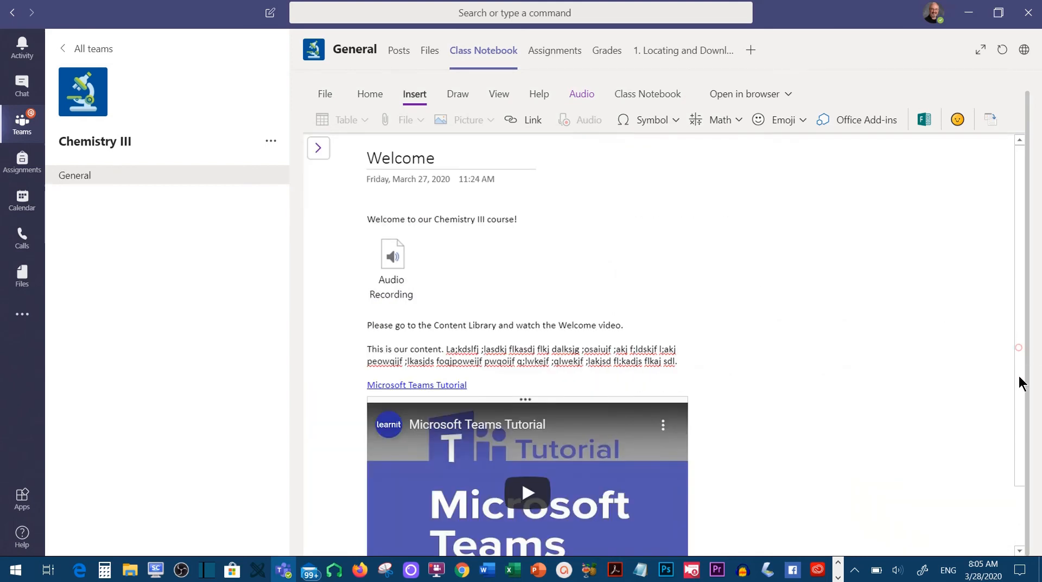
scroll(1023, 383, "down", 1)
left_click(570, 535)
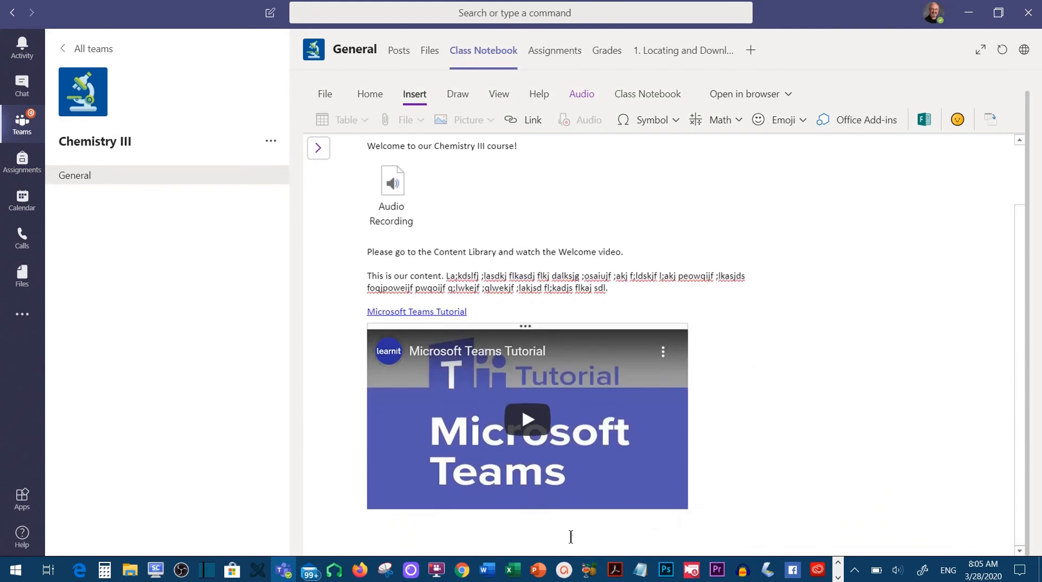
key("Return")
key("Return")
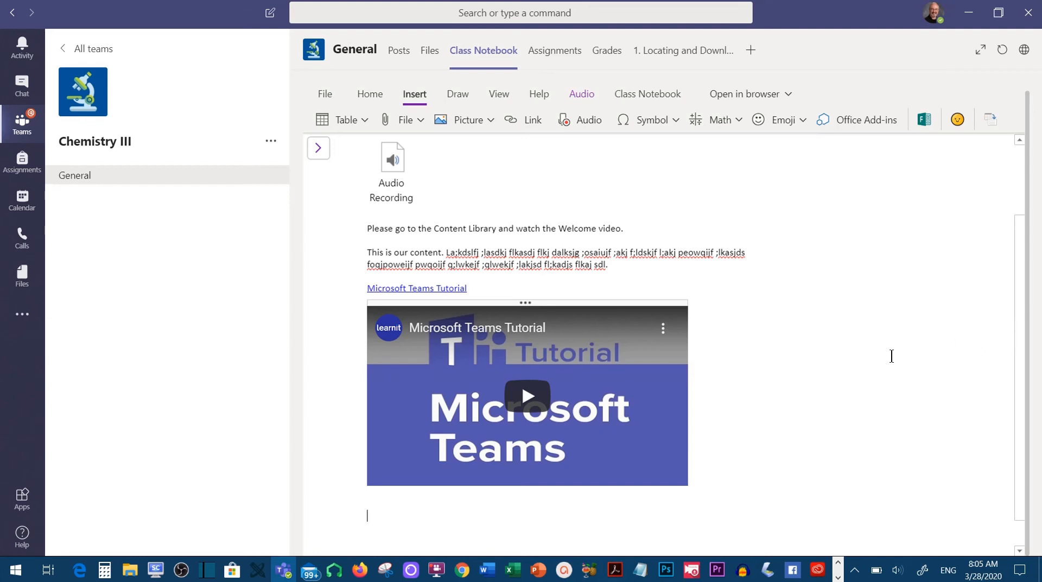
type("Pl")
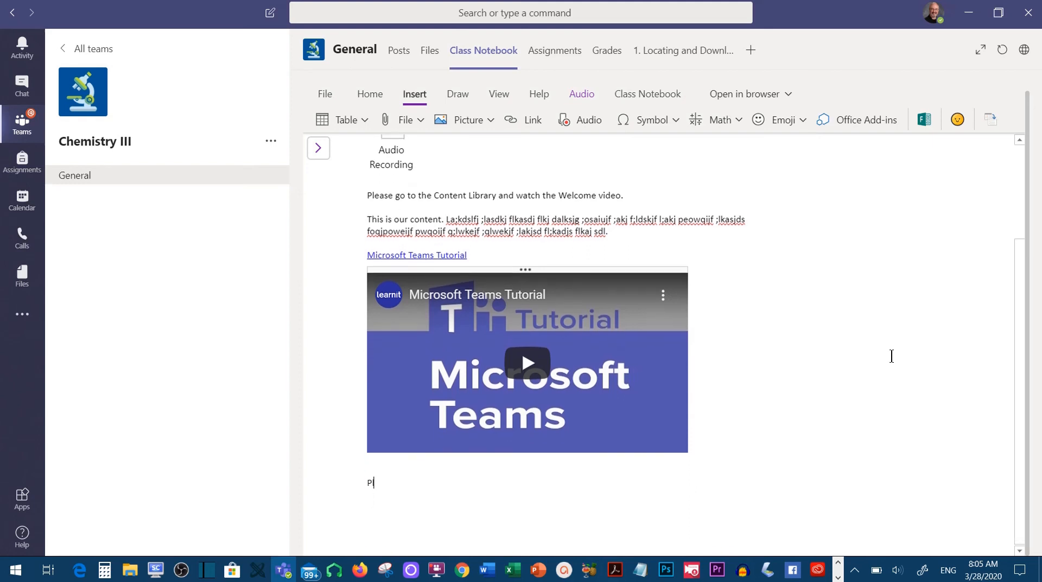
type("ease go to ")
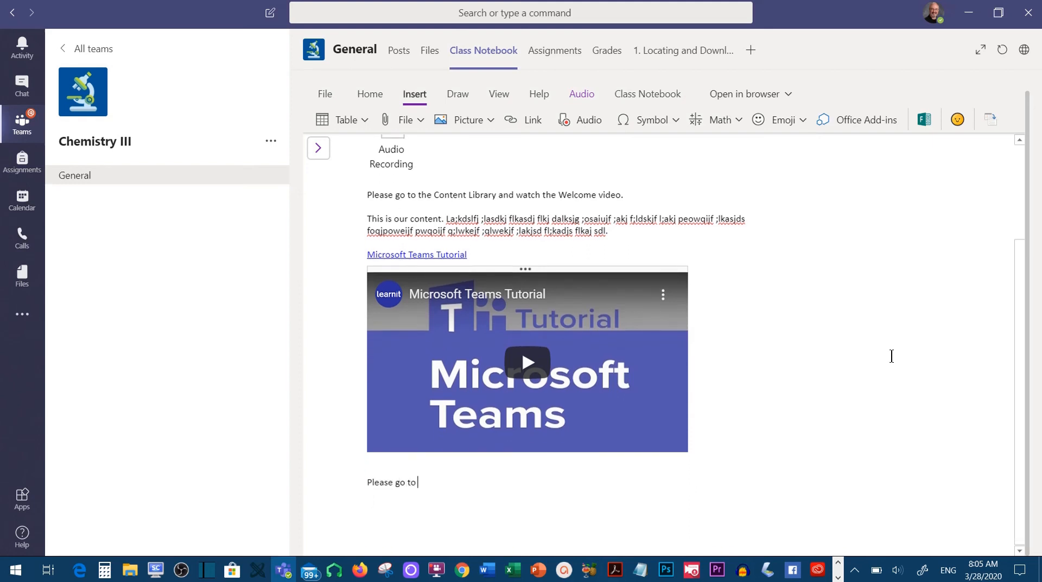
type("this page to learn more about")
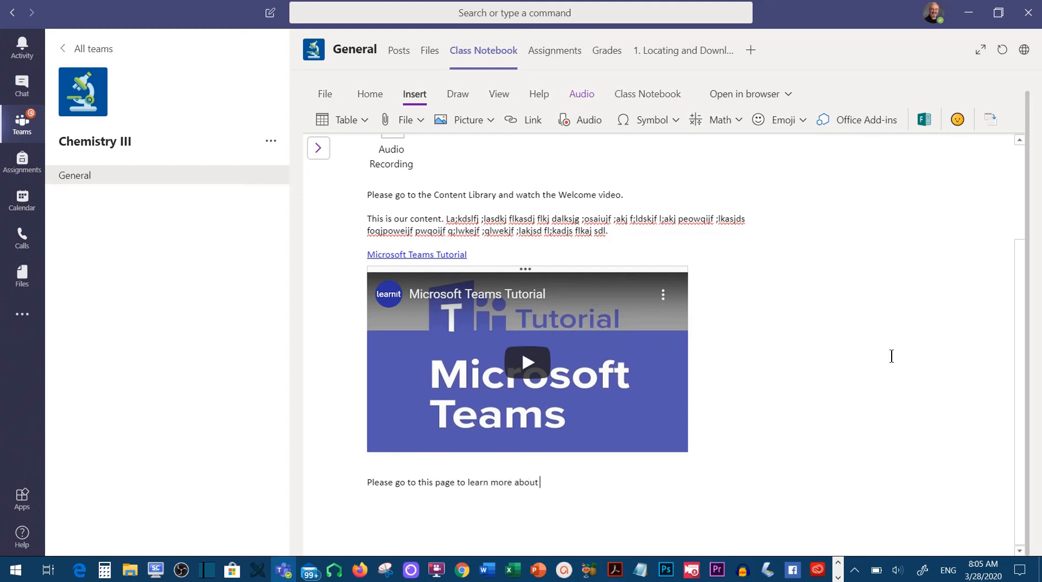
type(" Teams.")
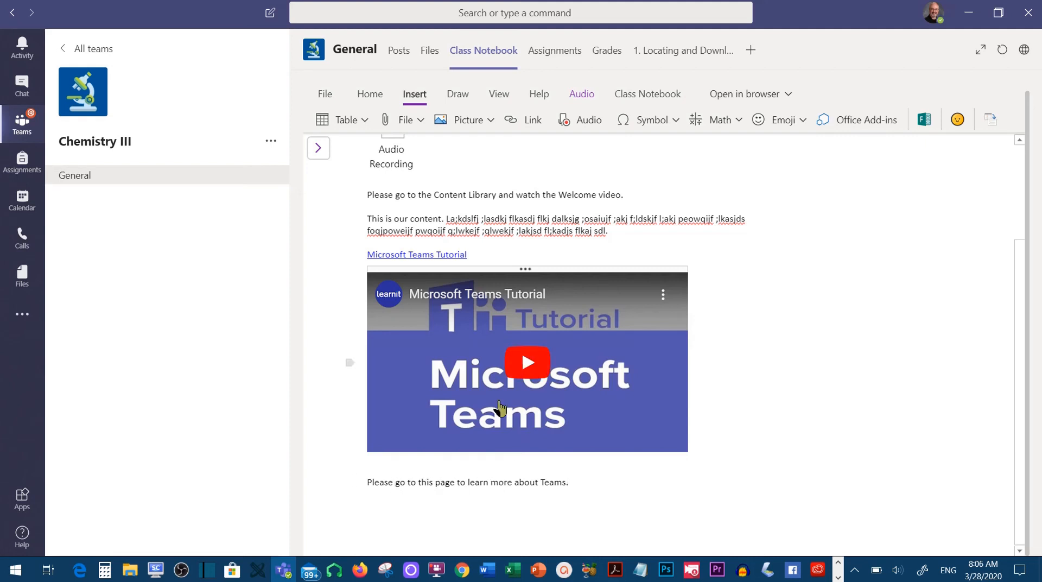
left_click(461, 574)
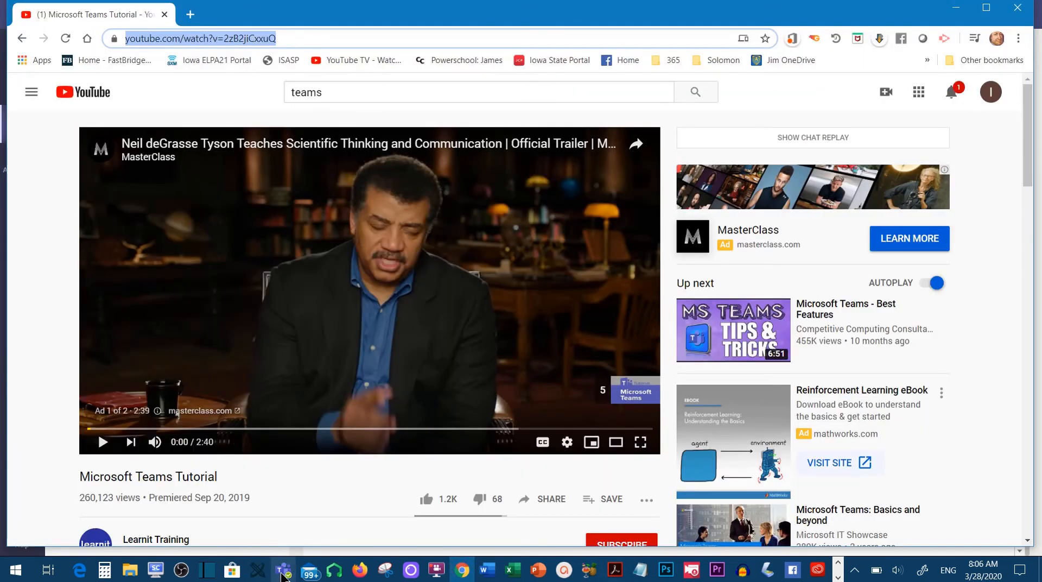
left_click(283, 571)
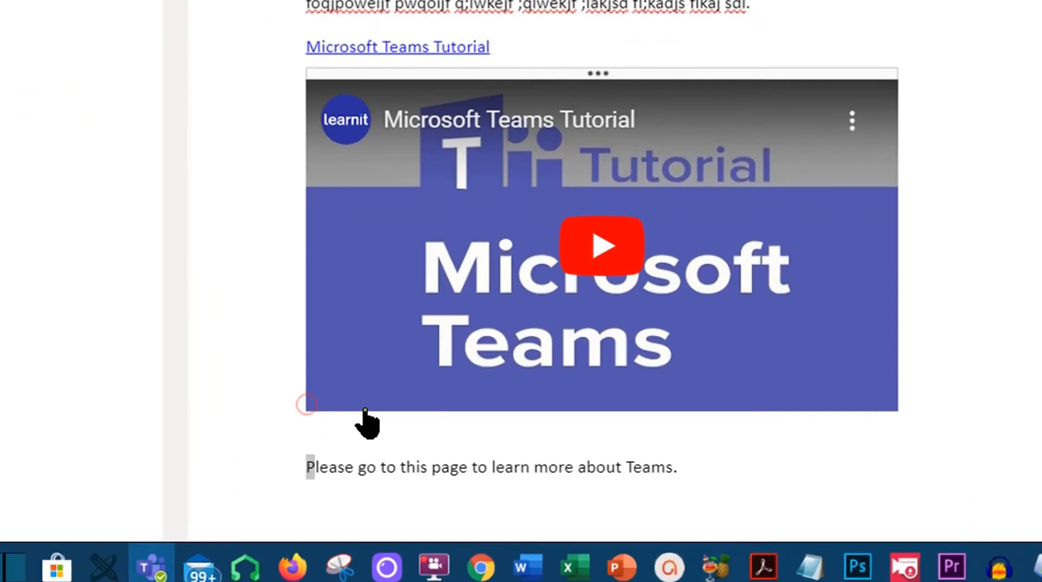
left_click_drag(369, 483, 405, 484)
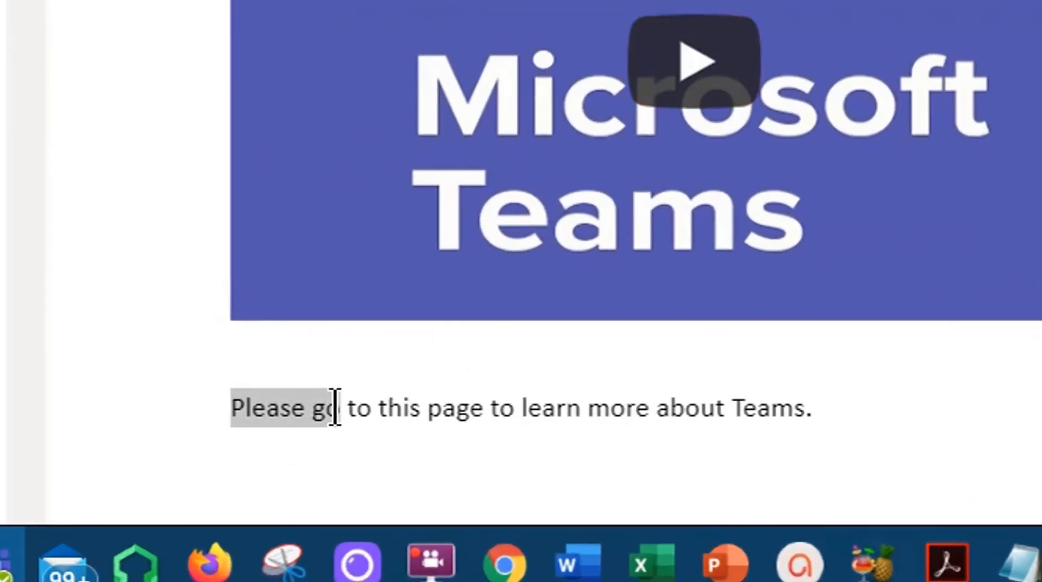
left_click_drag(335, 408, 809, 404)
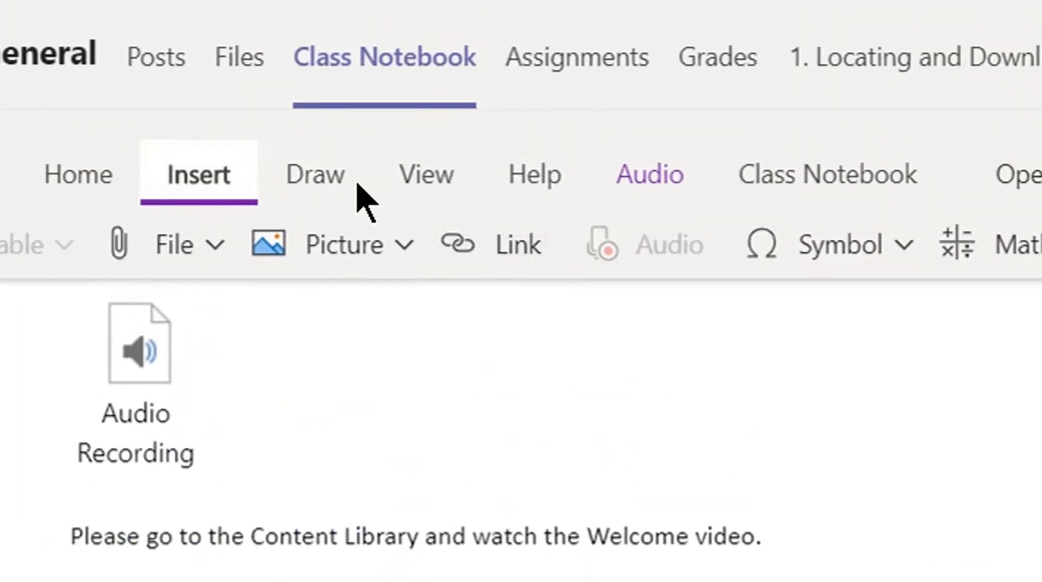
left_click(513, 271)
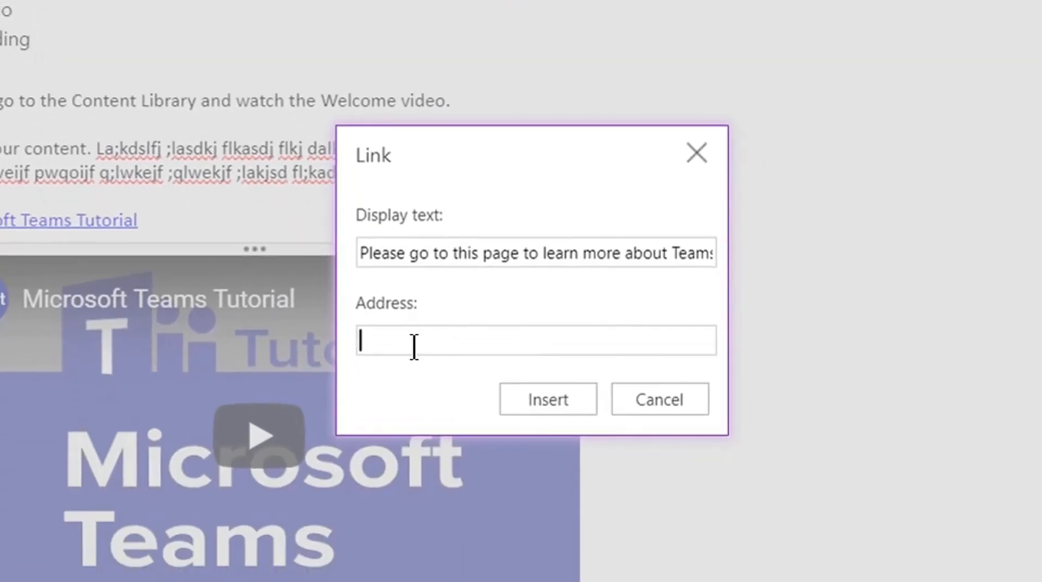
type("https://www.youtube.com/watch?v=2zB2jiCxxuQ")
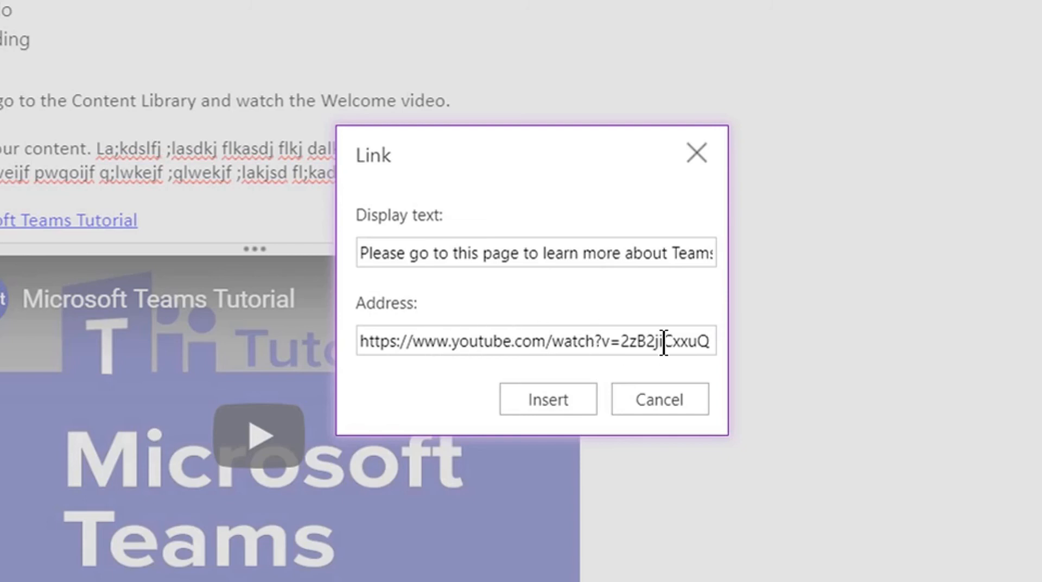
left_click(558, 401)
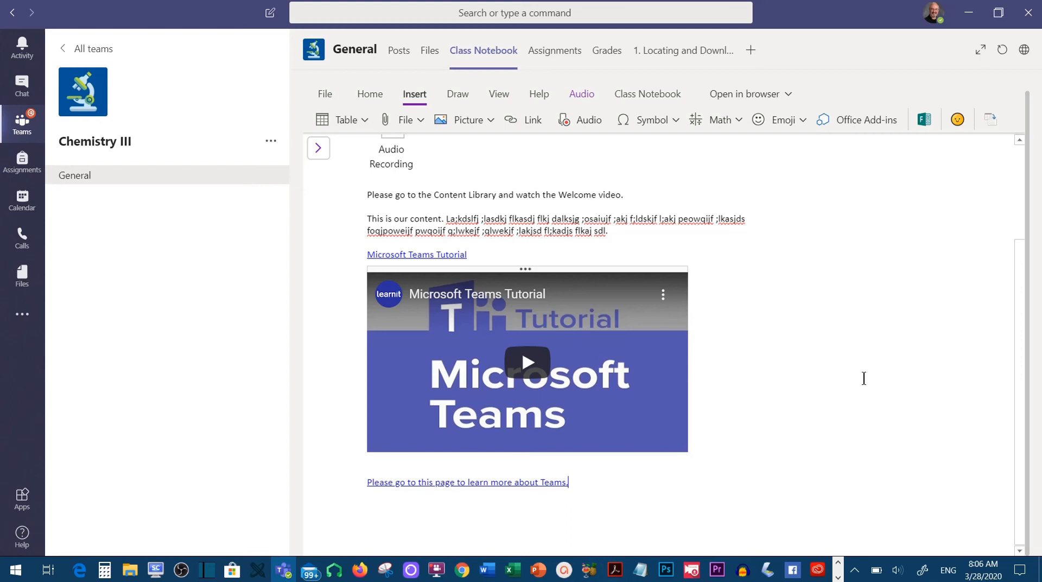
- Start a new line below the linked sentence "Please go to this page to learn more about Teams."
scroll(871, 291, "up", 2)
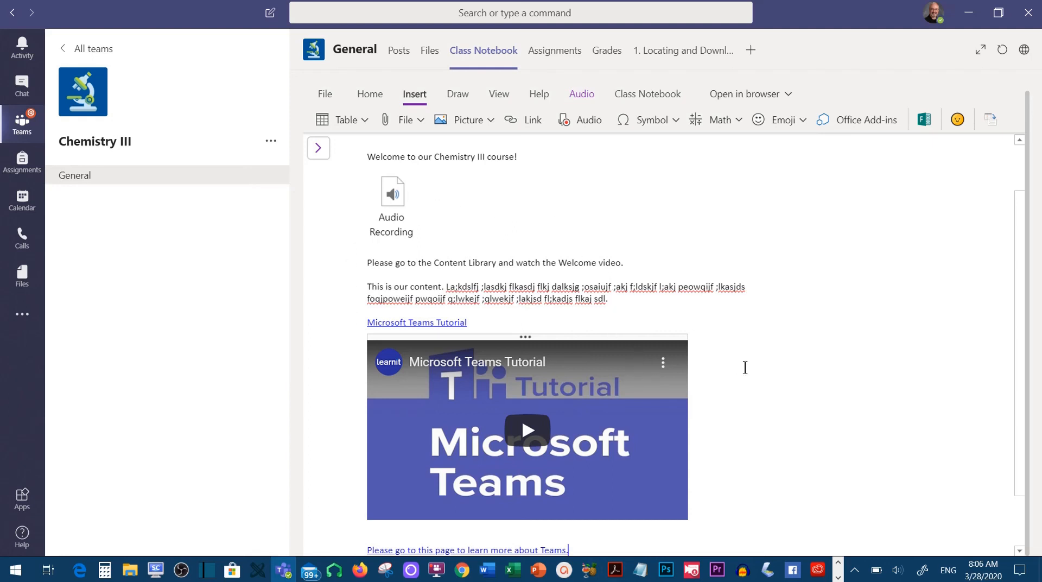
scroll(760, 353, "down", 1)
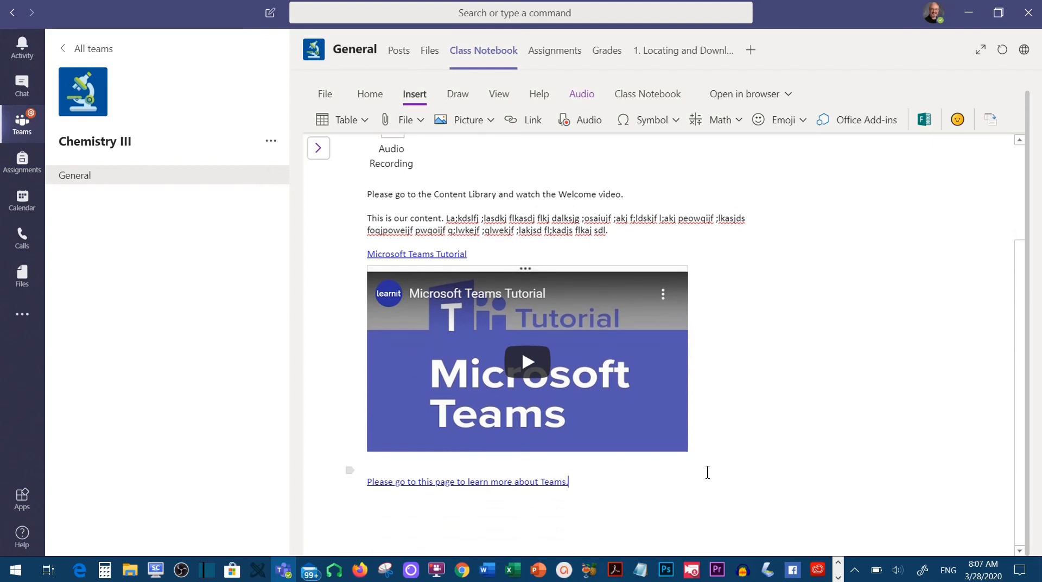
key("Return")
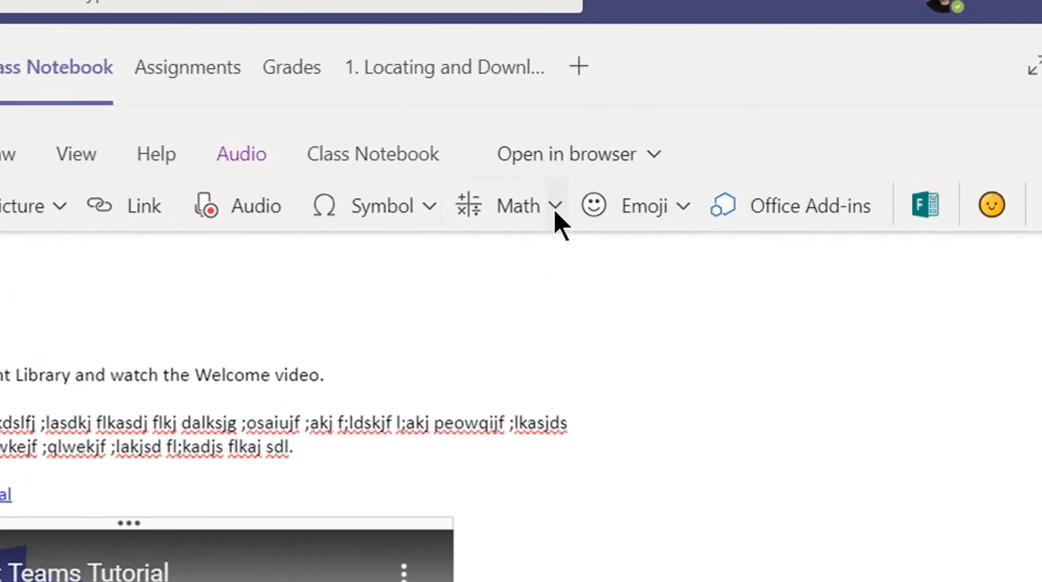
- Review the Math tool's getting-started guidance and quick start examples, and look through the symbols available for insertion
left_click(554, 208)
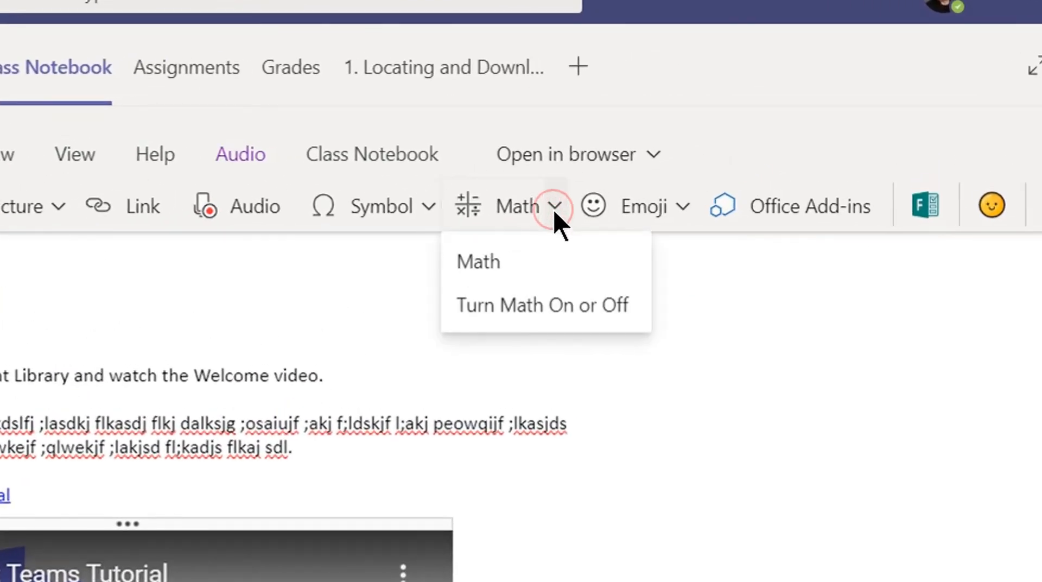
left_click(474, 262)
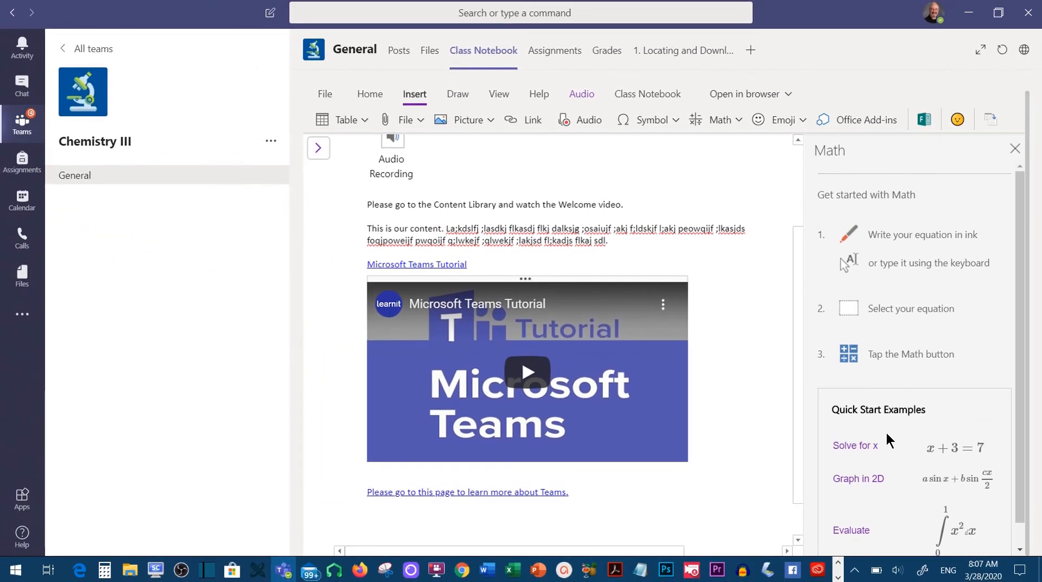
scroll(887, 433, "down", 2)
scroll(906, 311, "up", 2)
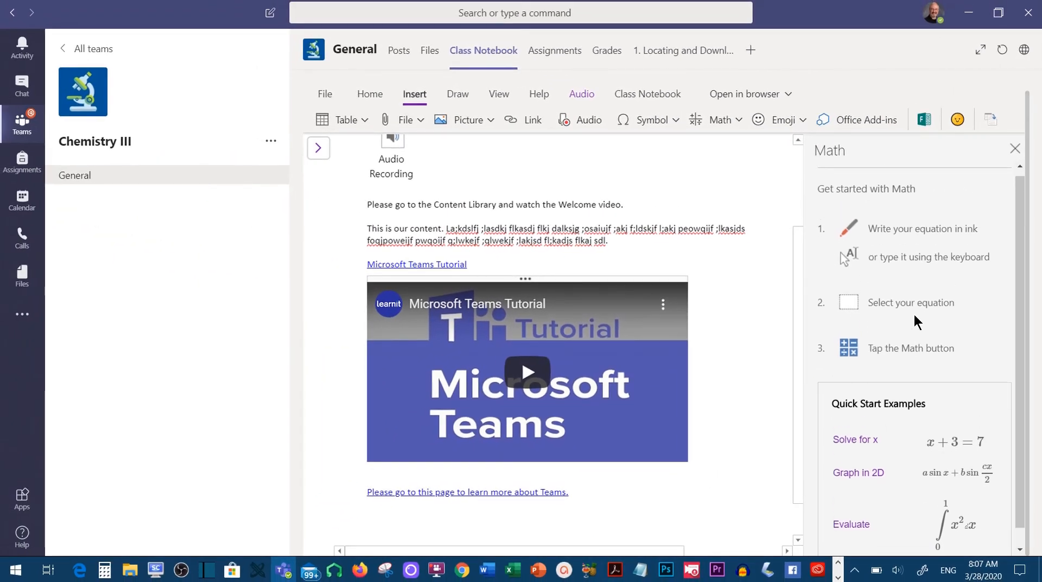
left_click(1019, 150)
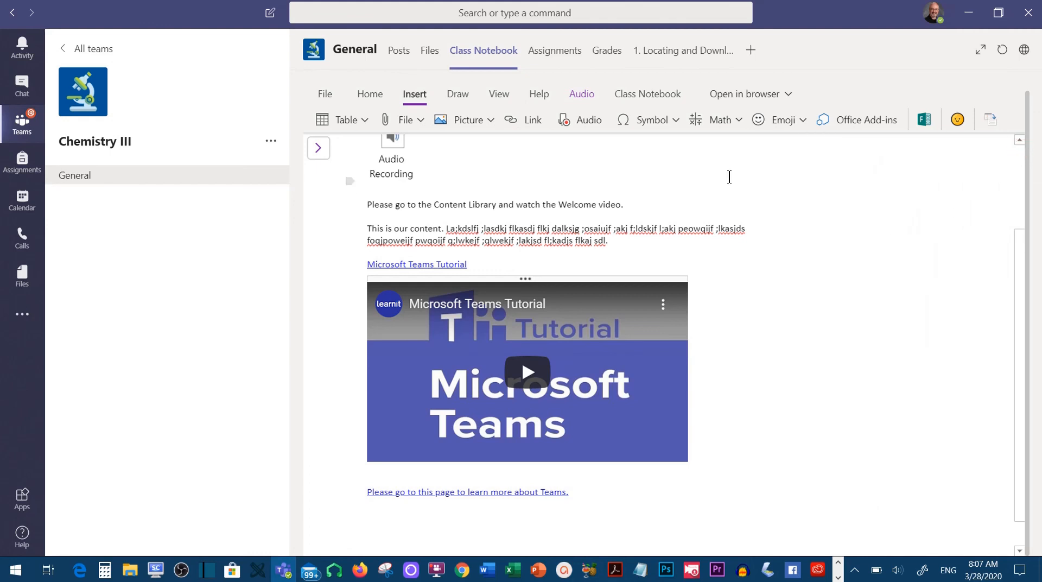
left_click(675, 122)
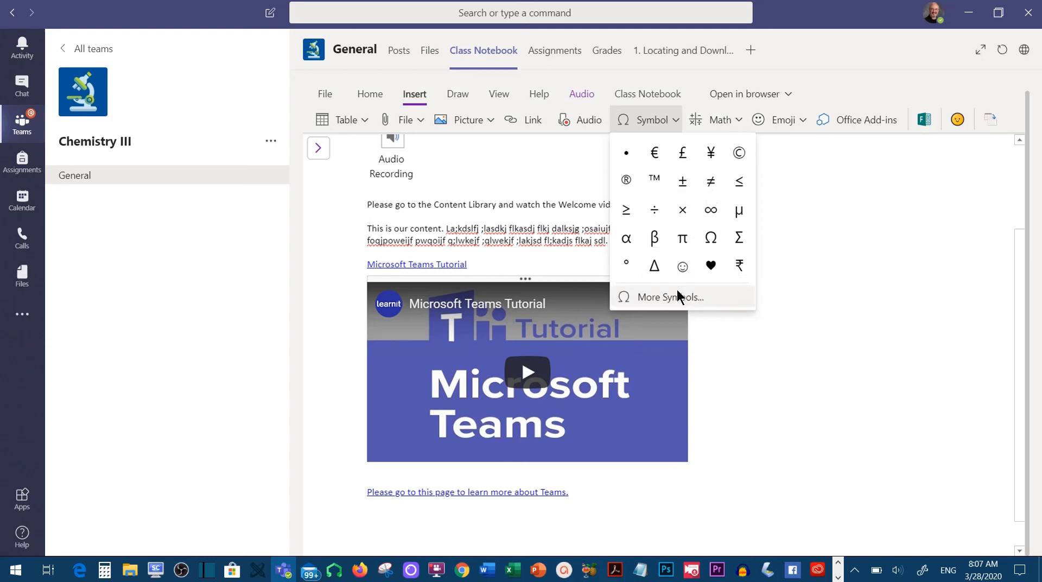
left_click(812, 202)
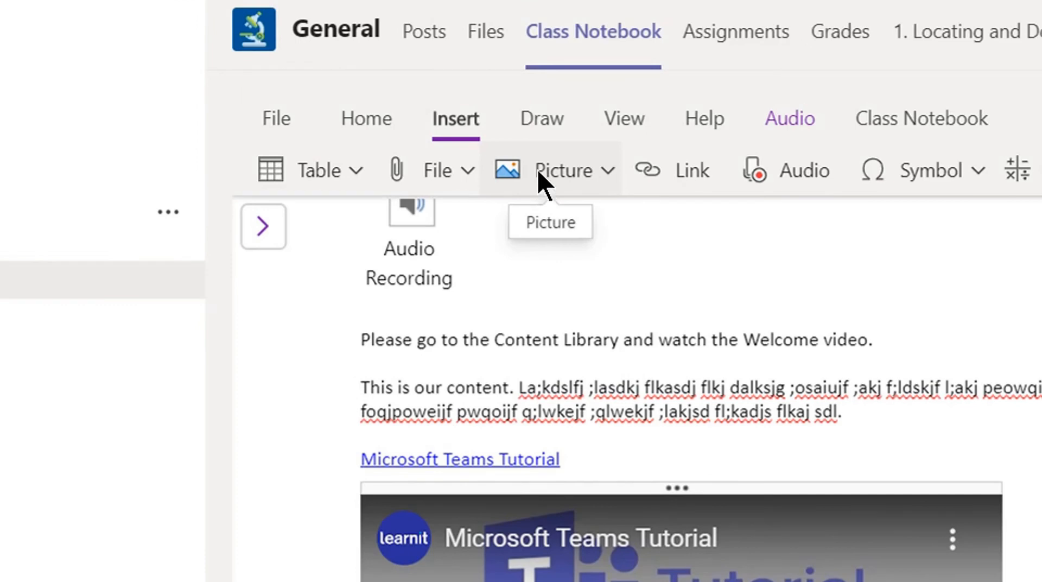
- Insert an online picture from the Apple category, the dark red apple photo with a green leaf, below the linked sentence
left_click(610, 168)
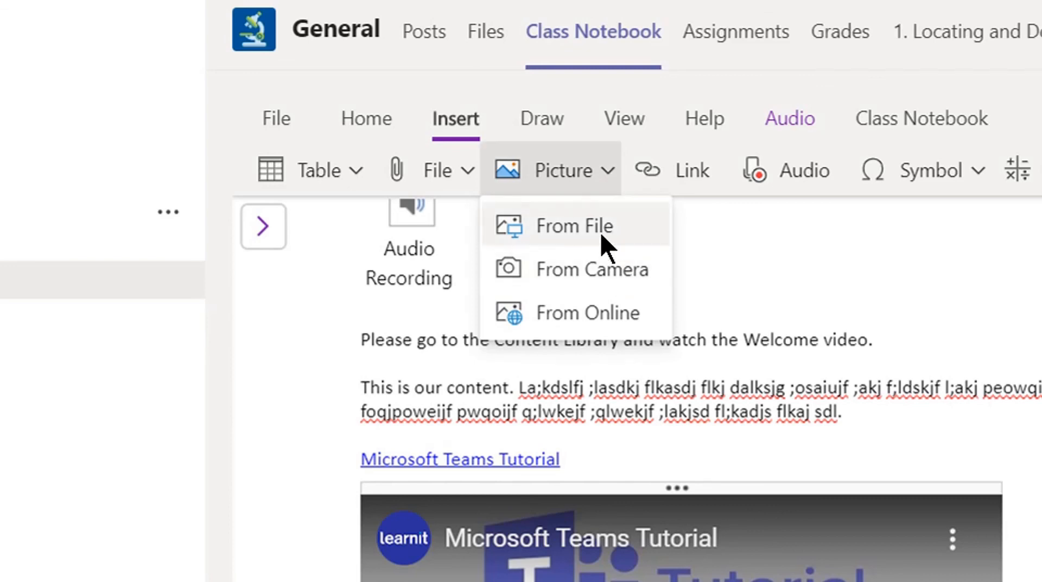
left_click(582, 317)
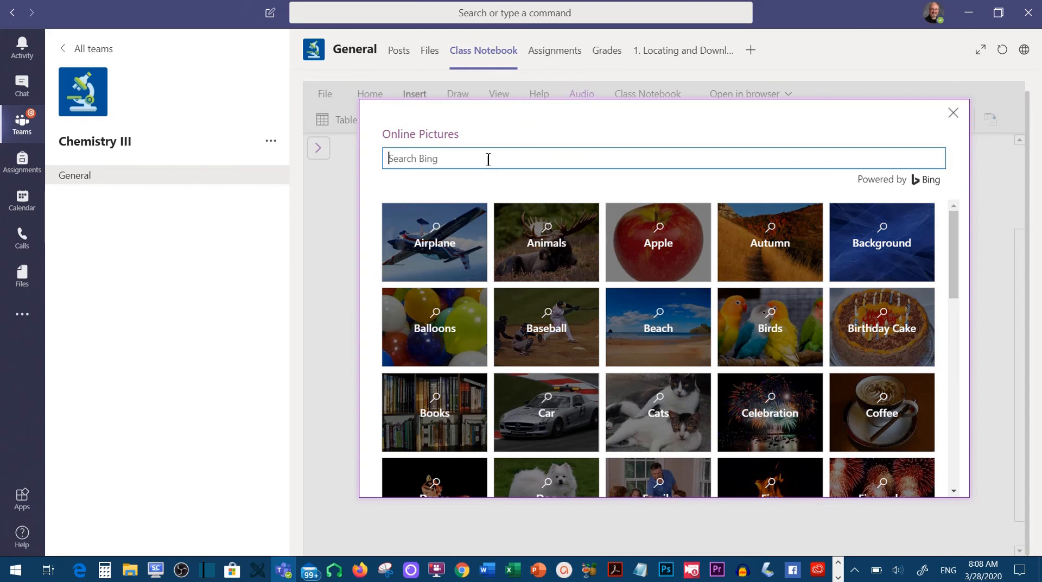
mouse_move(577, 253)
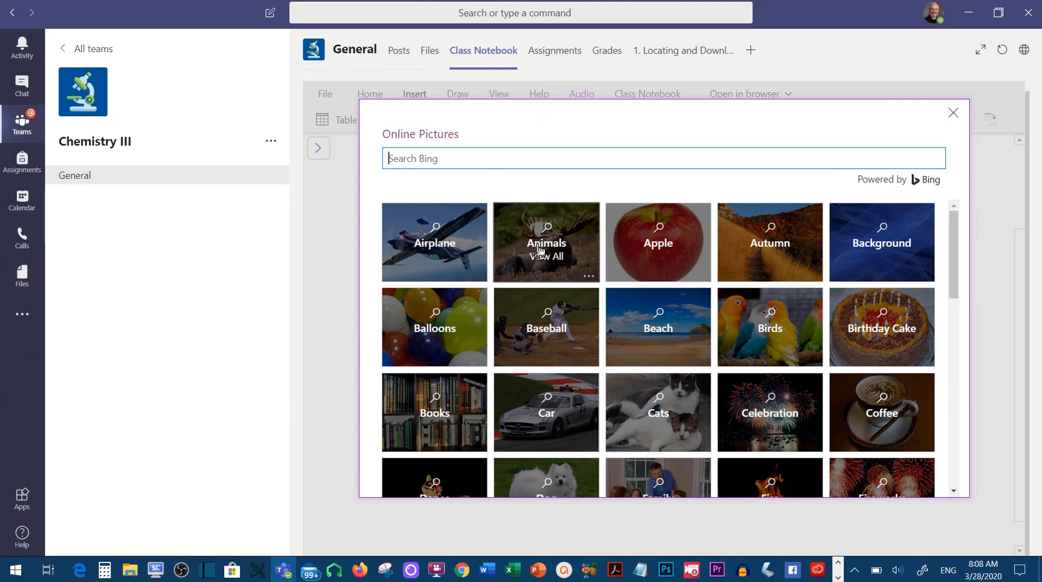
left_click(657, 251)
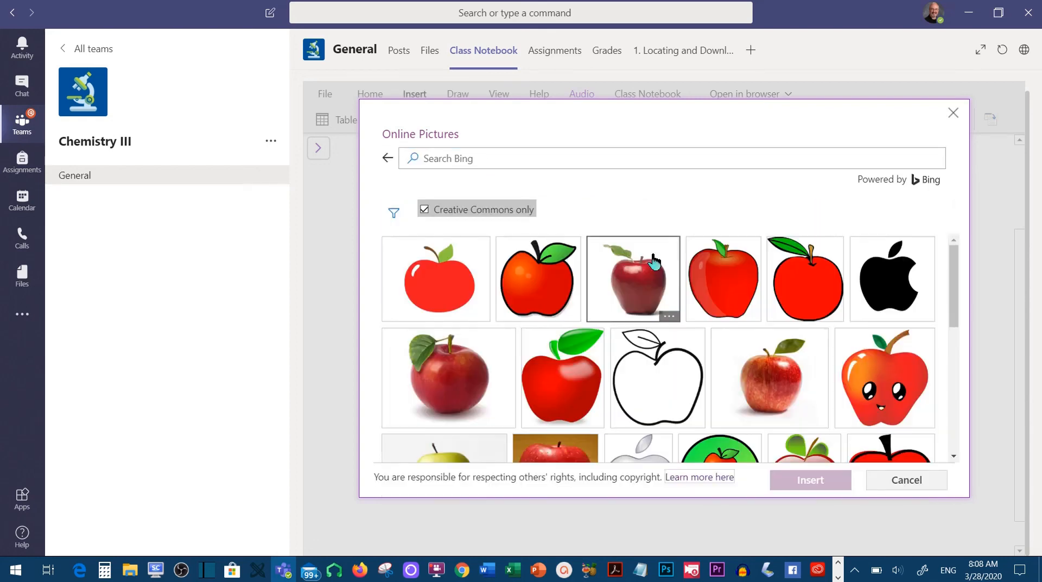
left_click(624, 283)
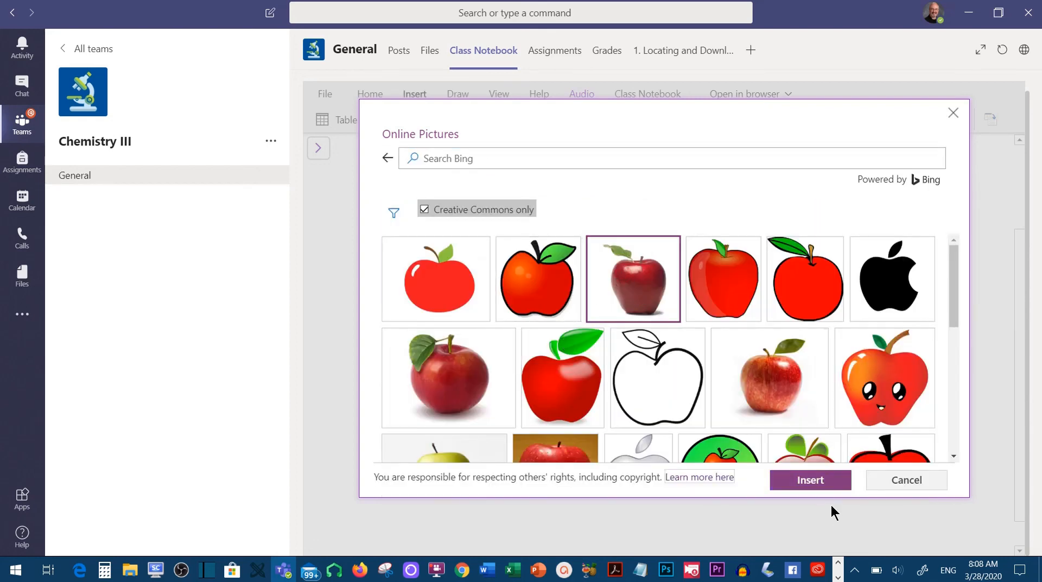
left_click(811, 485)
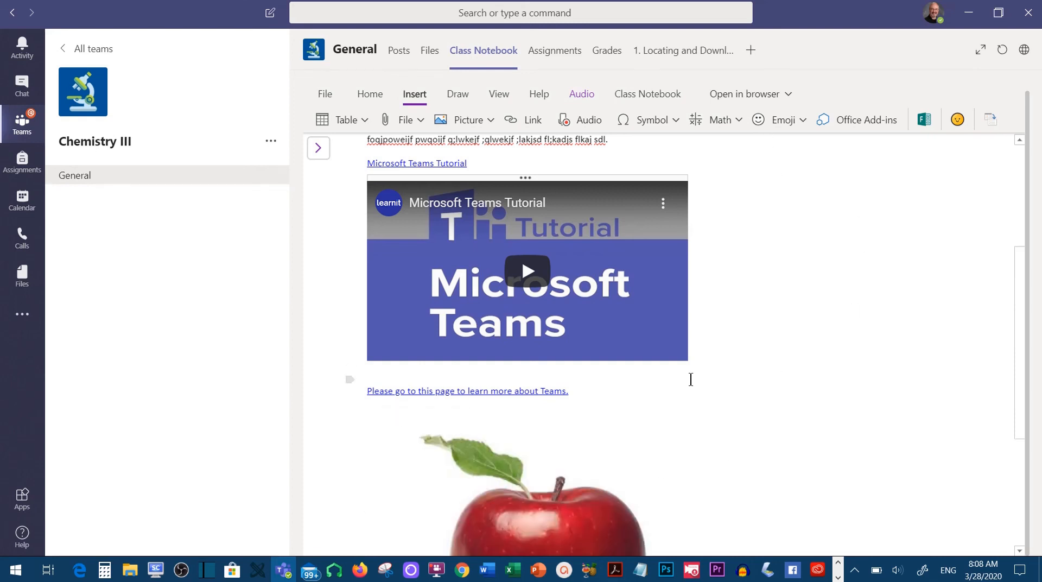
- Shrink the apple picture proportionally to about a third of its inserted width
scroll(806, 342, "down", 4)
left_click(619, 366)
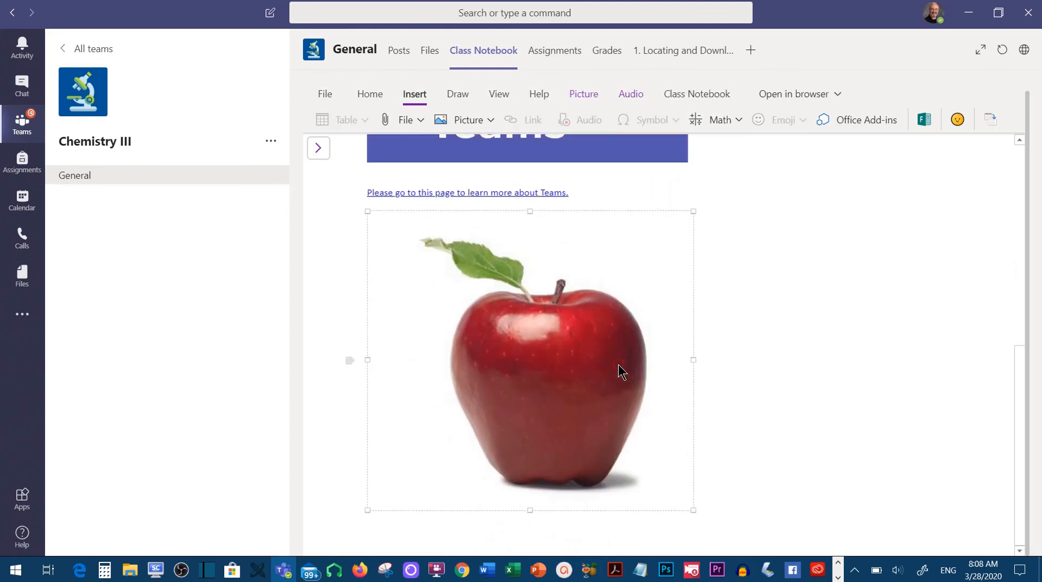
left_click_drag(693, 511, 500, 306)
scroll(598, 307, "up", 4)
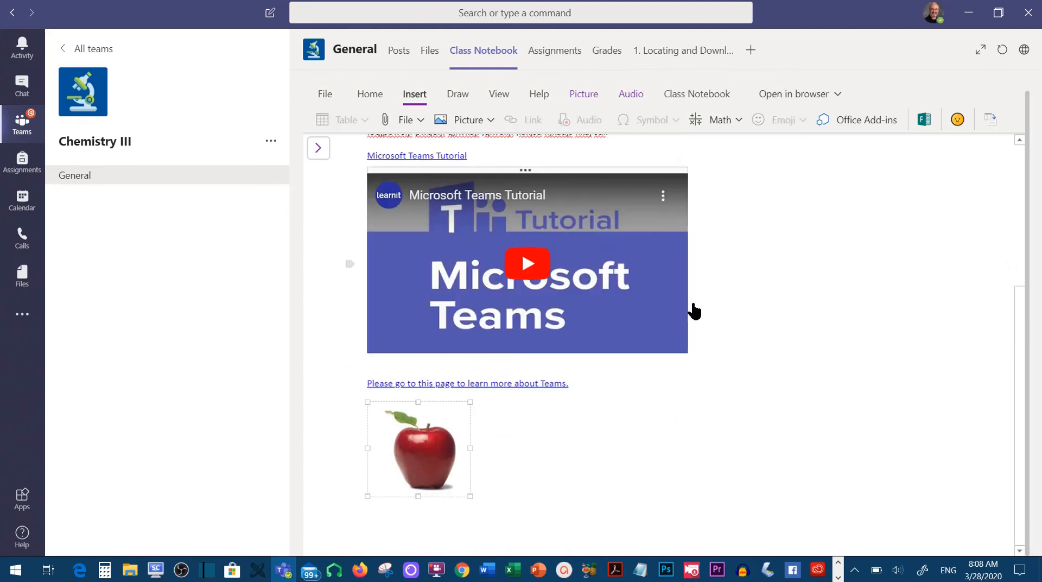
- Play the embedded Microsoft Teams Tutorial video briefly, pause it, and review the whole Welcome page
left_click(820, 337)
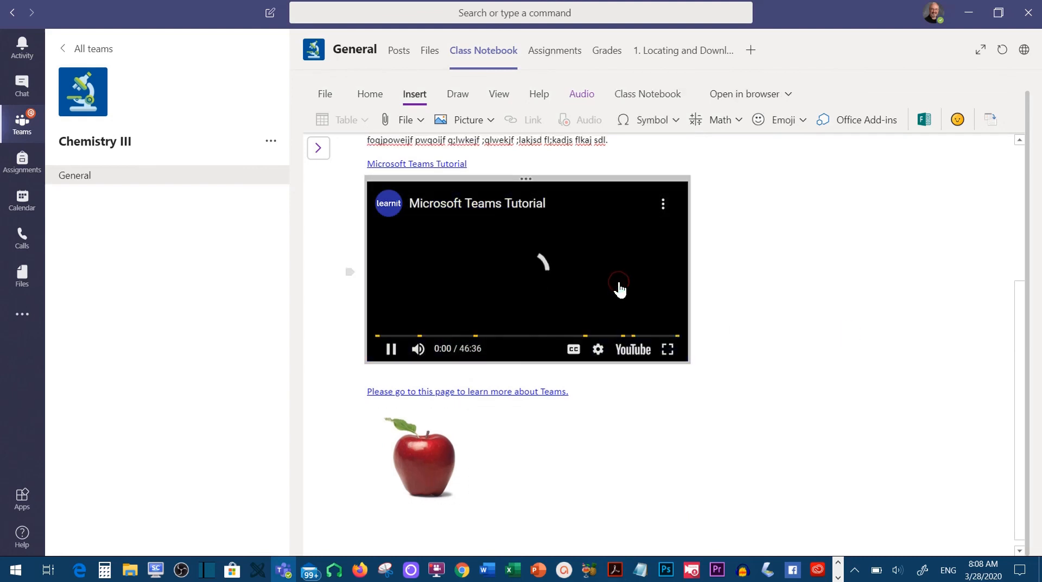
left_click(392, 349)
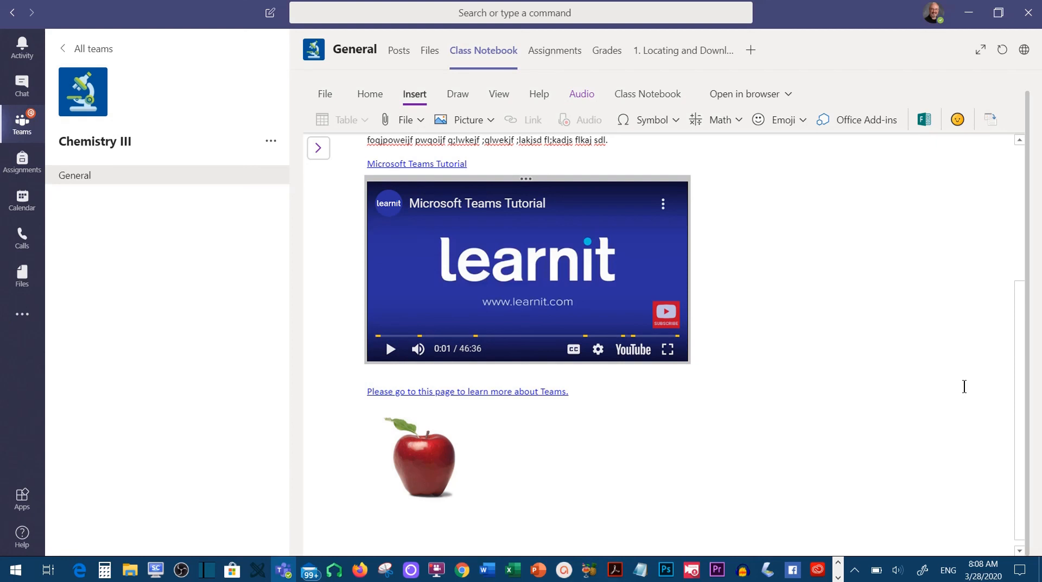
scroll(939, 272, "up", 3)
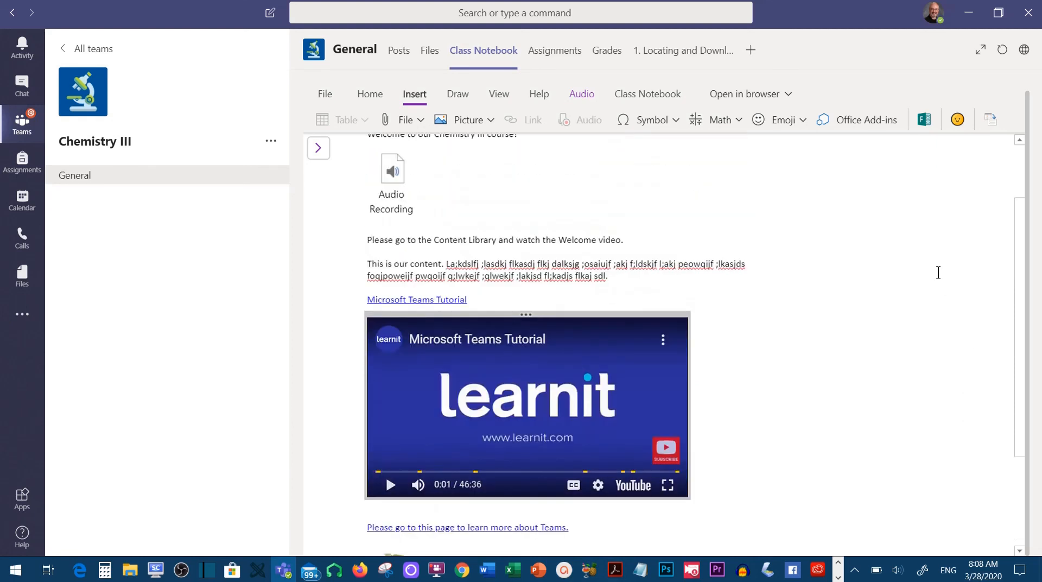
scroll(887, 298, "up", 2)
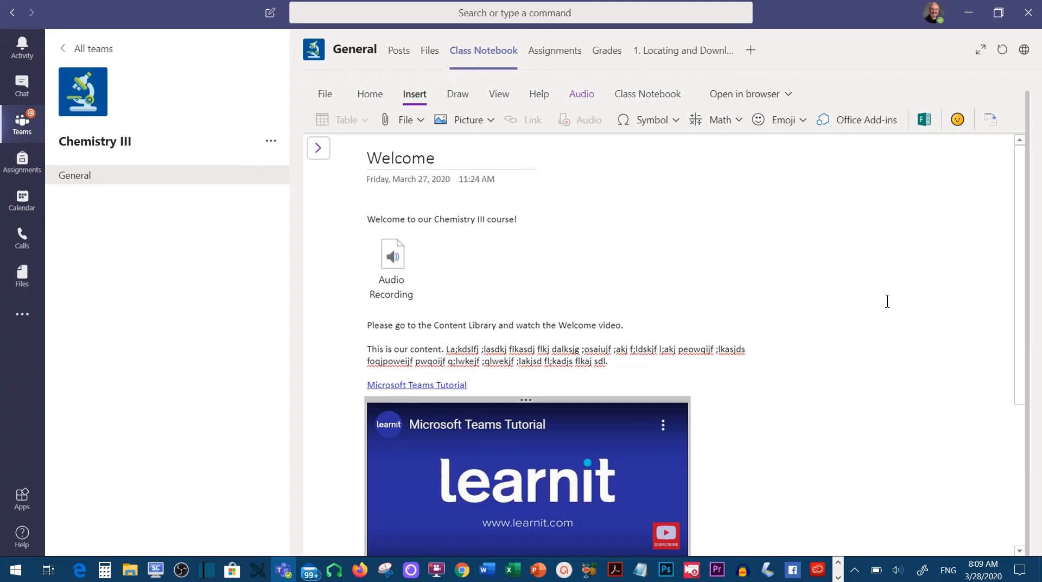
scroll(869, 304, "down", 4)
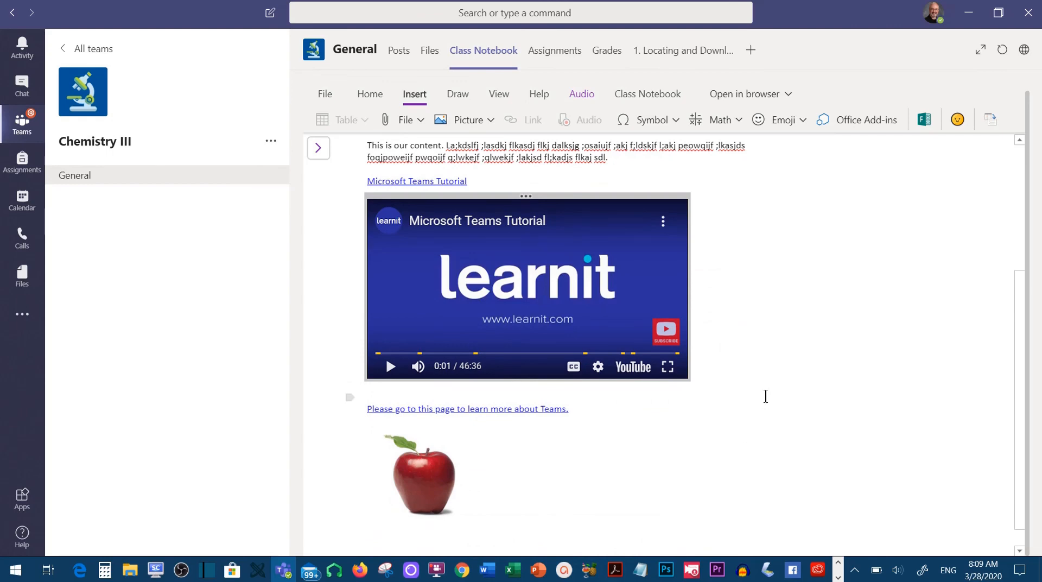
scroll(765, 396, "up", 4)
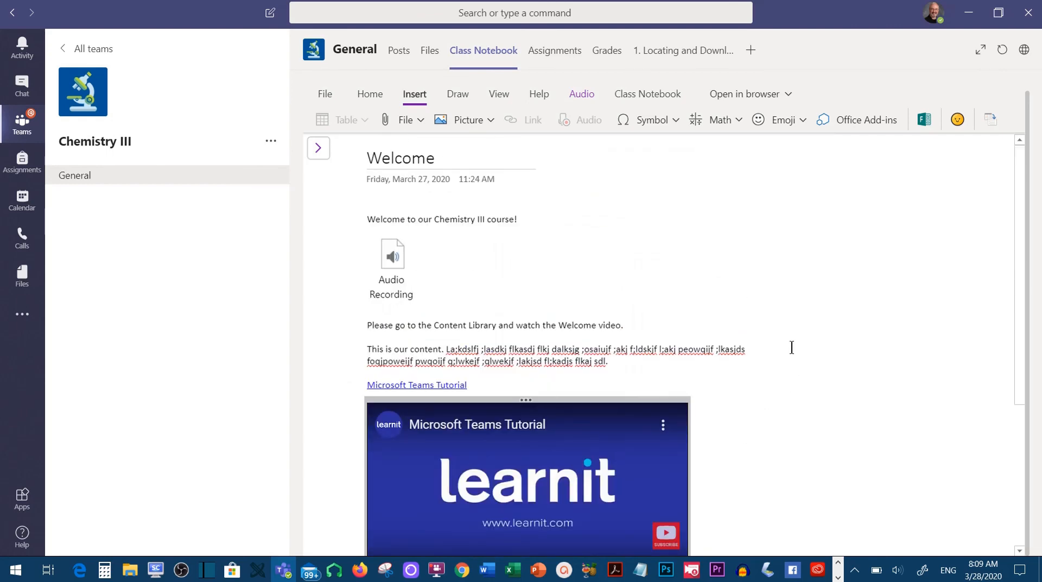